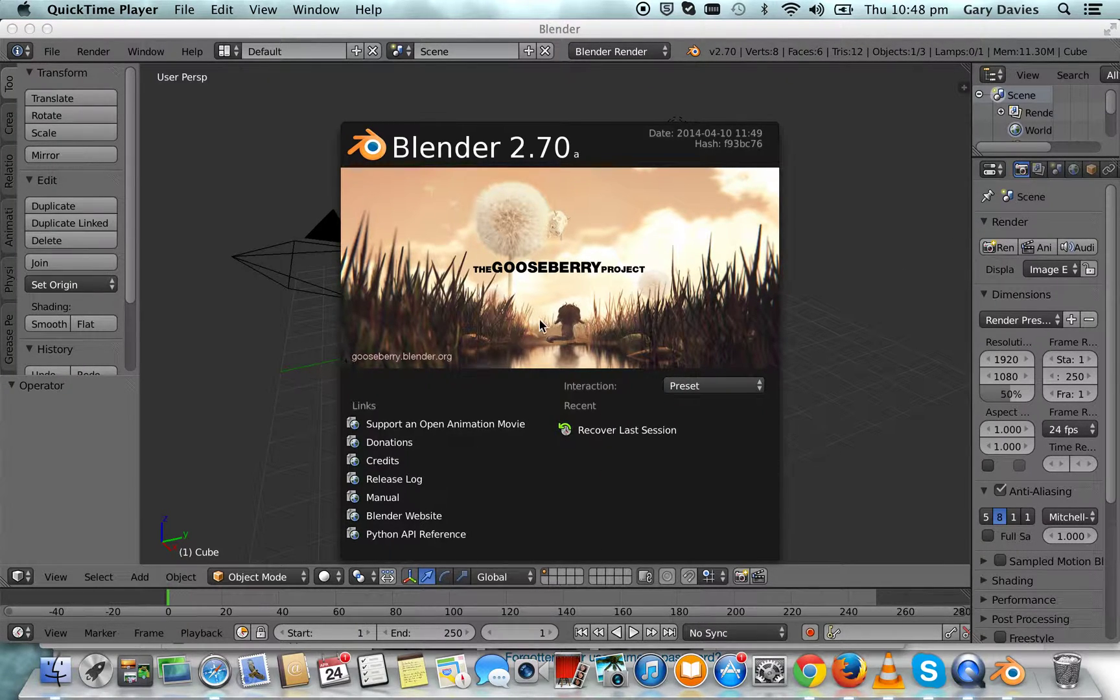
- Bring the Blender 2.70 window with the default cube, camera and lamp to the front
click(691, 245)
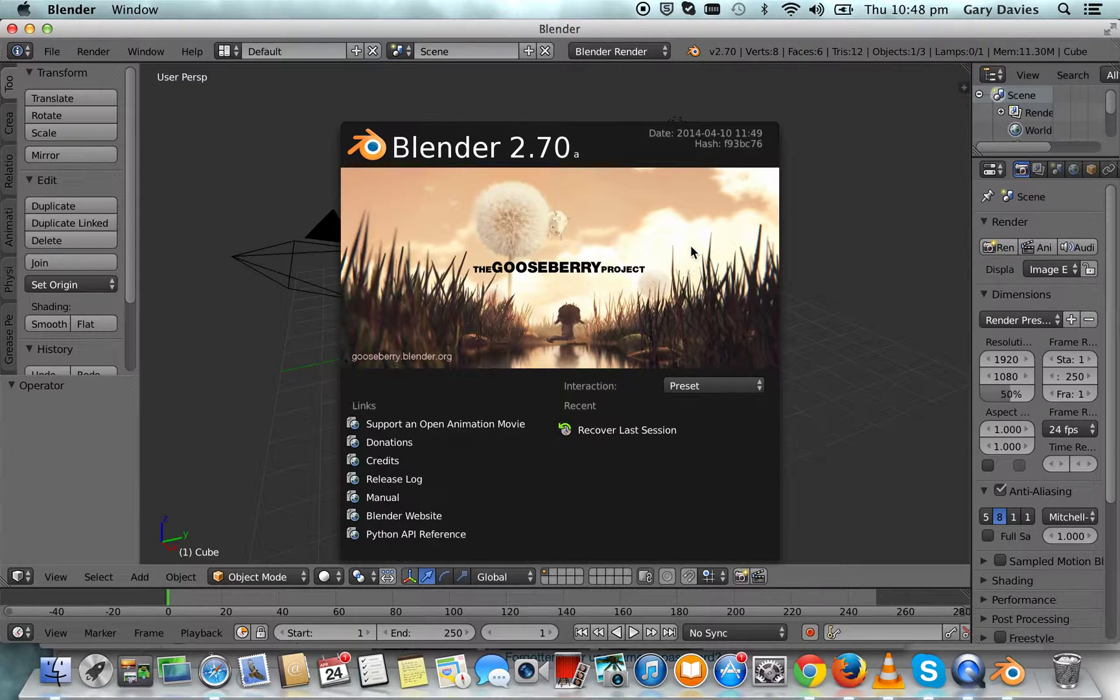
- Dismiss the splash, widen the Properties editor, and enter Edit Mode with all vertices deselected
click(624, 226)
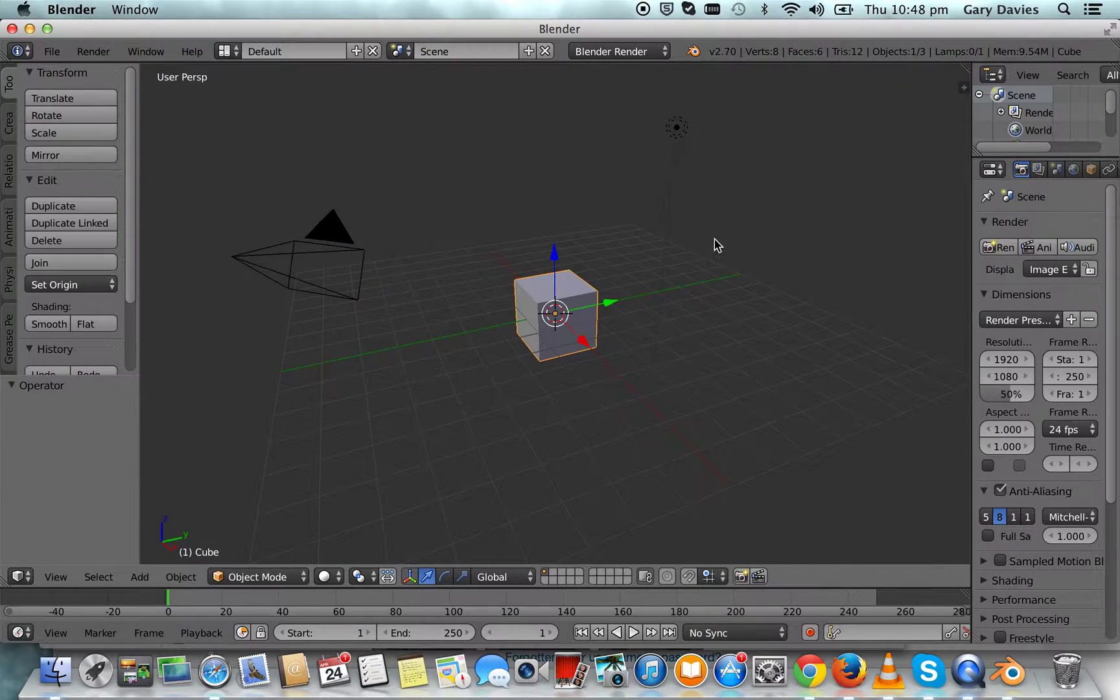
mouse_move(717, 306)
middle_down()
mouse_move(669, 359)
mouse_move(623, 339)
mouse_move(633, 308)
mouse_move(674, 323)
middle_up()
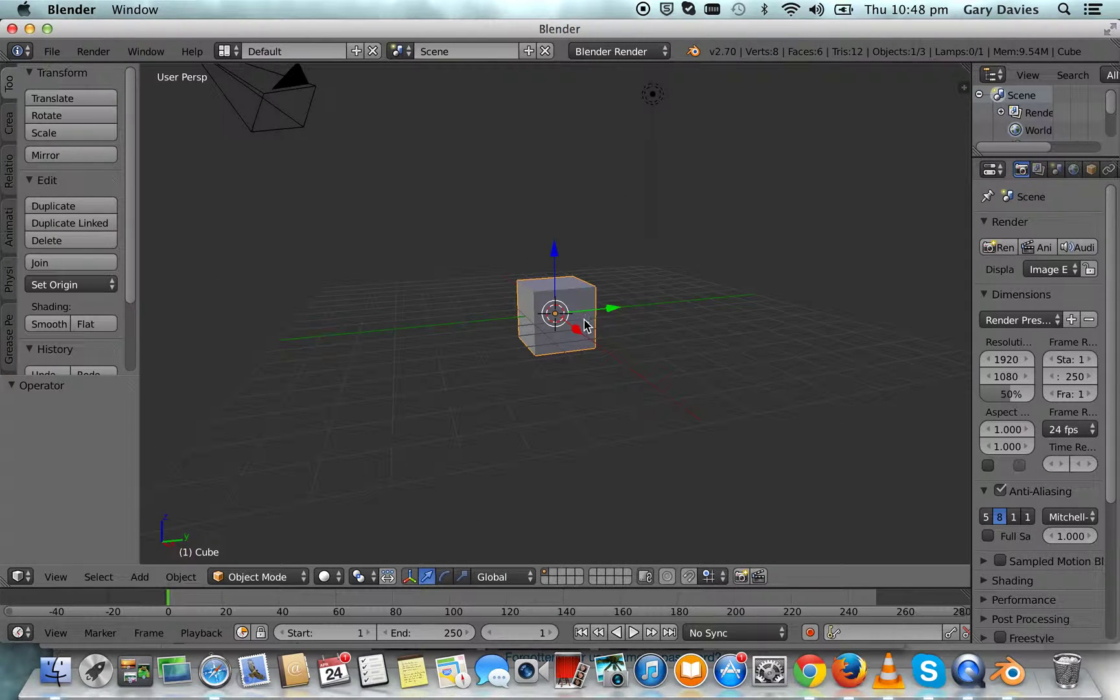
drag(972, 226, 907, 238)
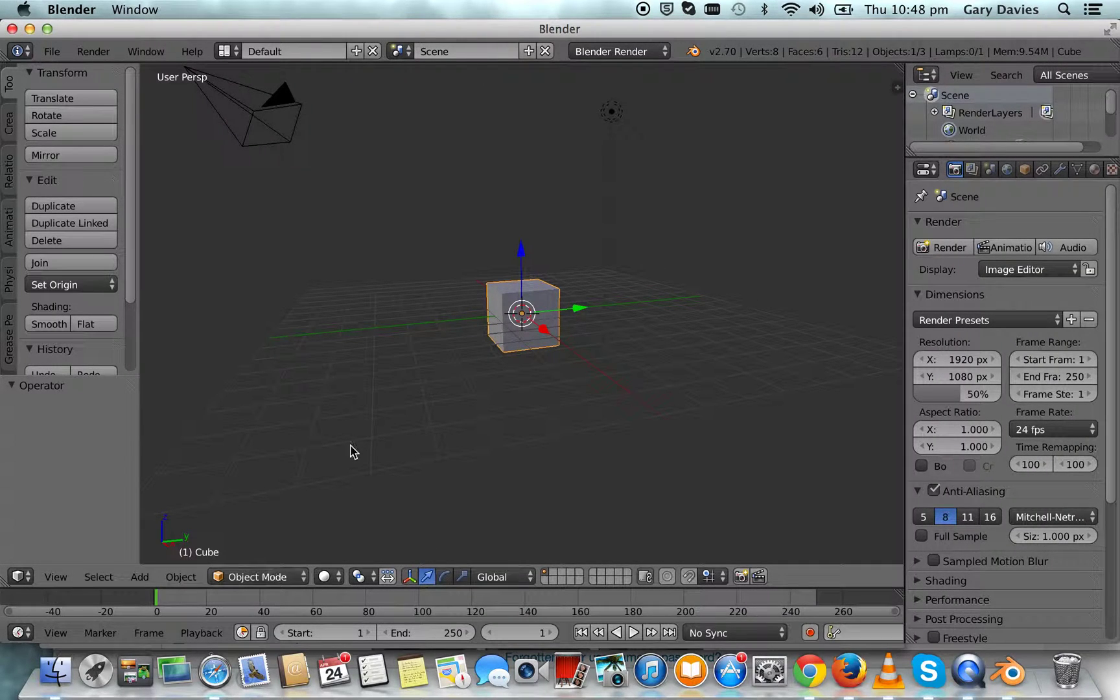
key(Tab)
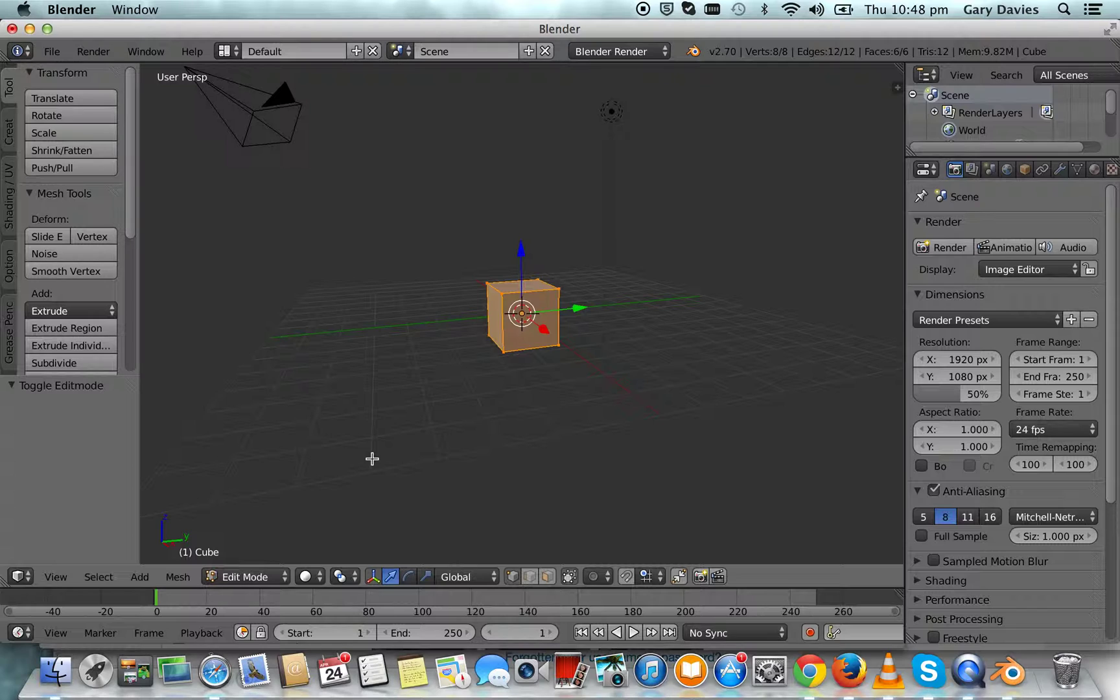
key(a)
mouse_move(444, 440)
middle_down()
mouse_move(429, 445)
mouse_move(355, 415)
mouse_move(465, 453)
mouse_move(453, 448)
mouse_move(468, 440)
middle_up()
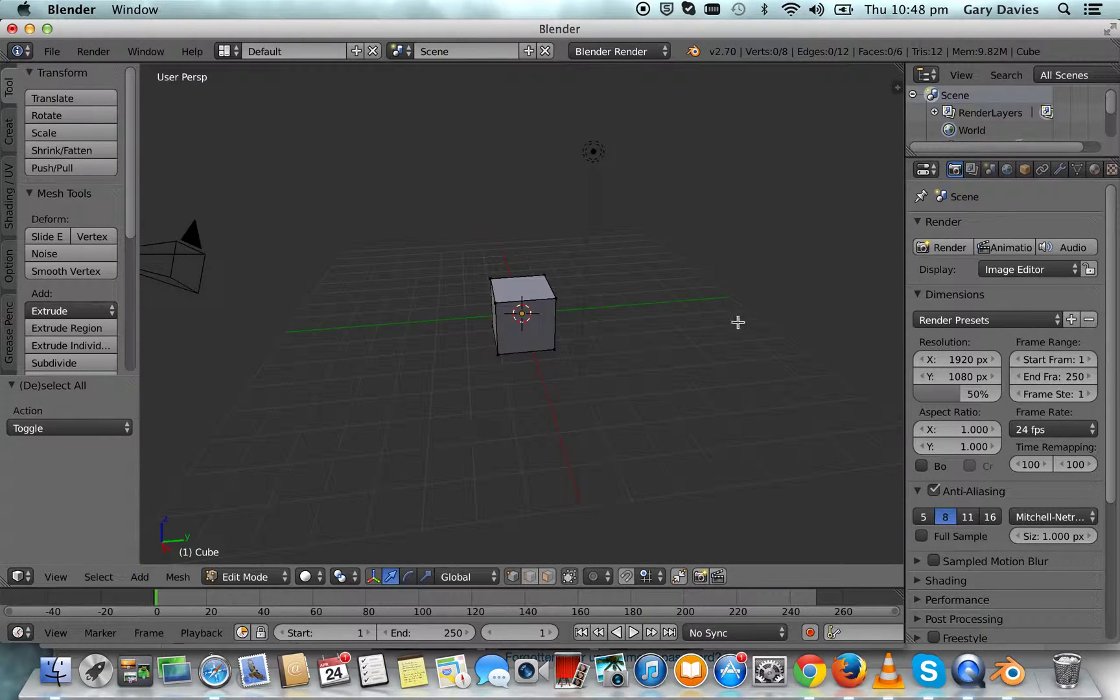
- Show the cube's material settings and rename its material to Blue
click(1095, 171)
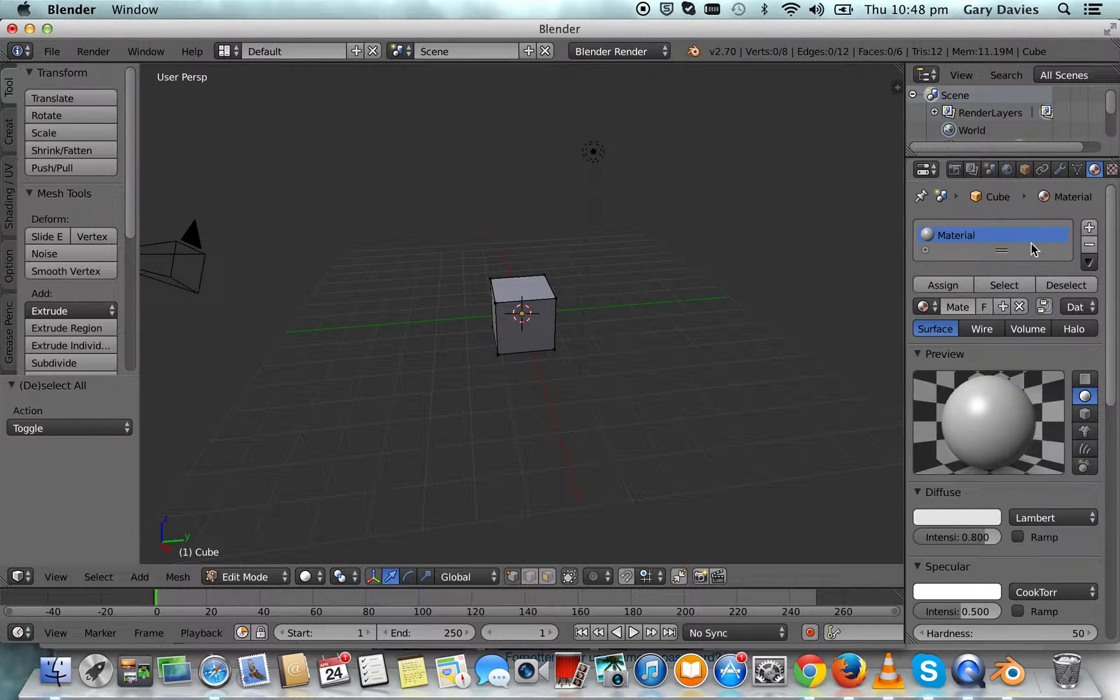
drag(1003, 255, 1007, 293)
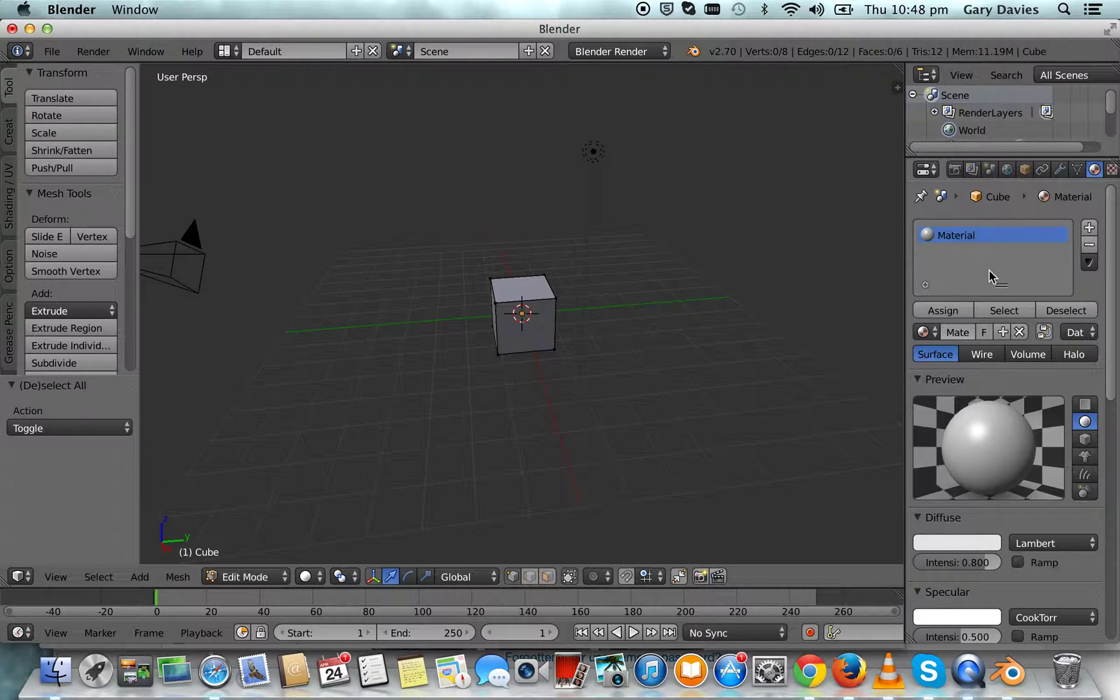
double_click(967, 245)
text(B)
key(Return)
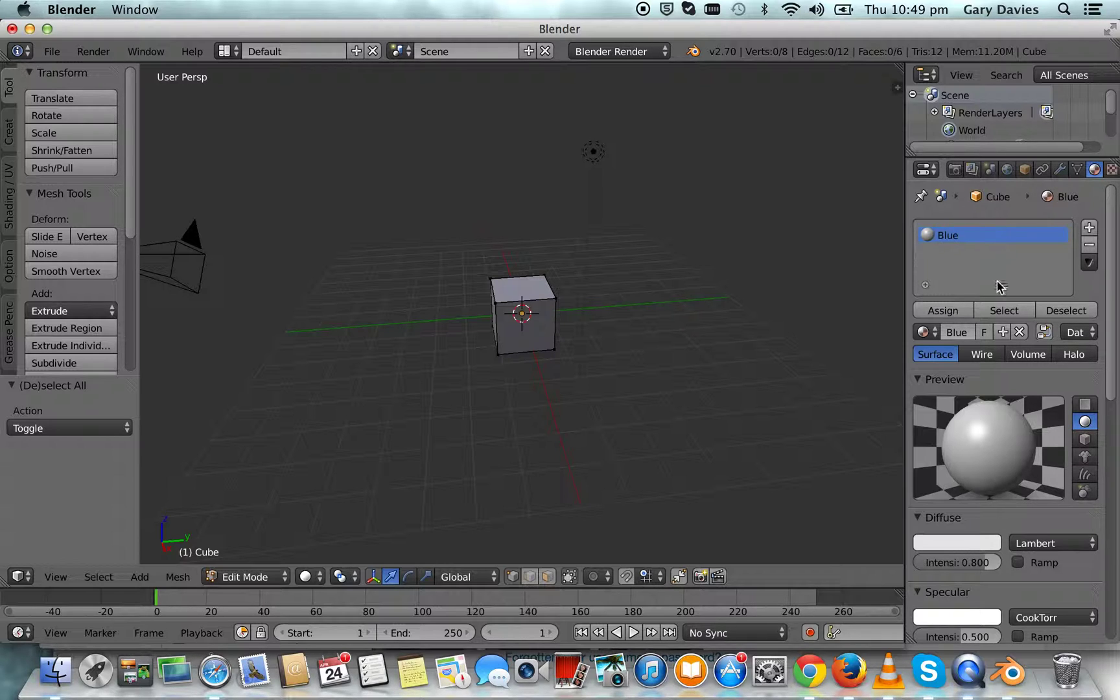
- Set the Blue material's diffuse colour to a deep blue
click(971, 546)
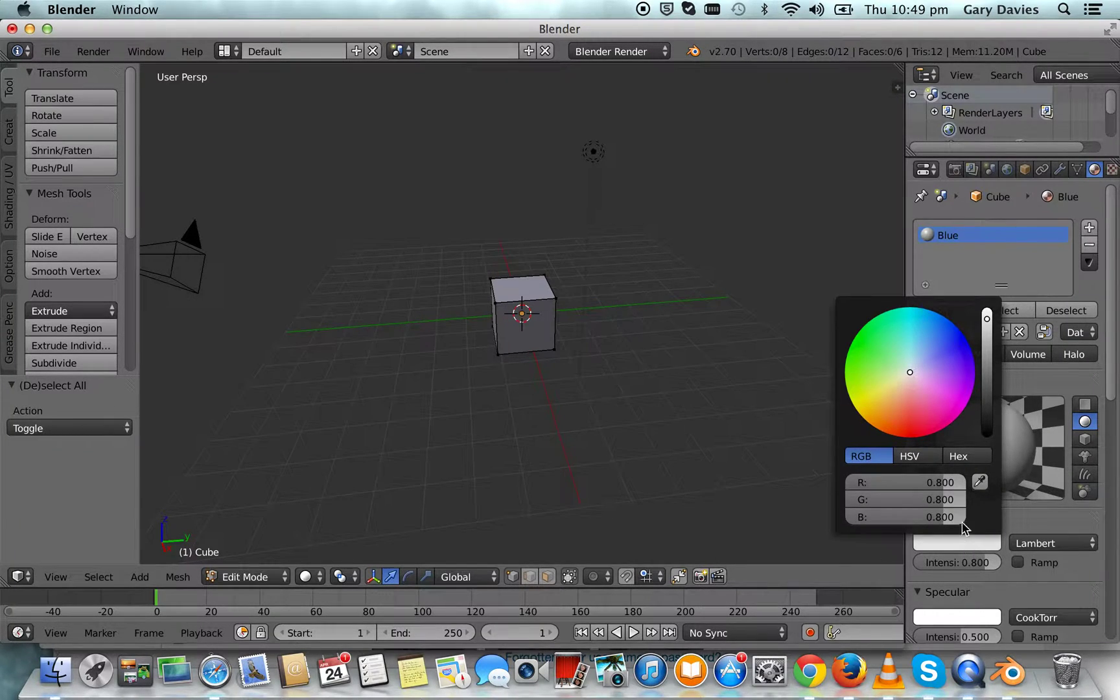
drag(967, 351, 949, 355)
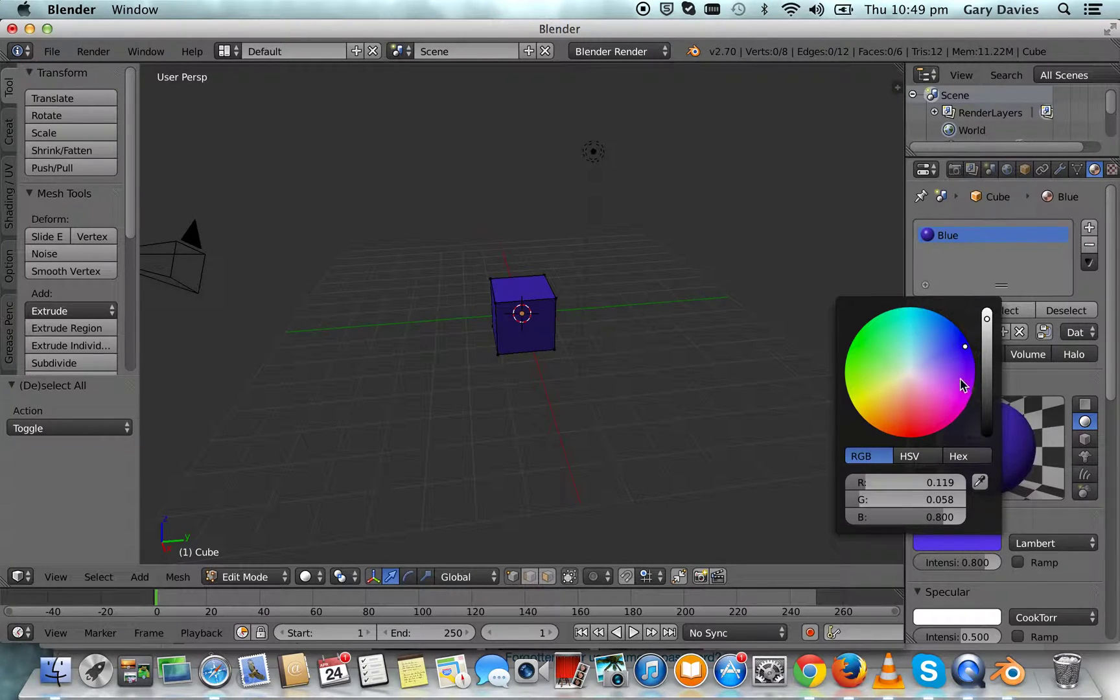
drag(950, 356, 962, 343)
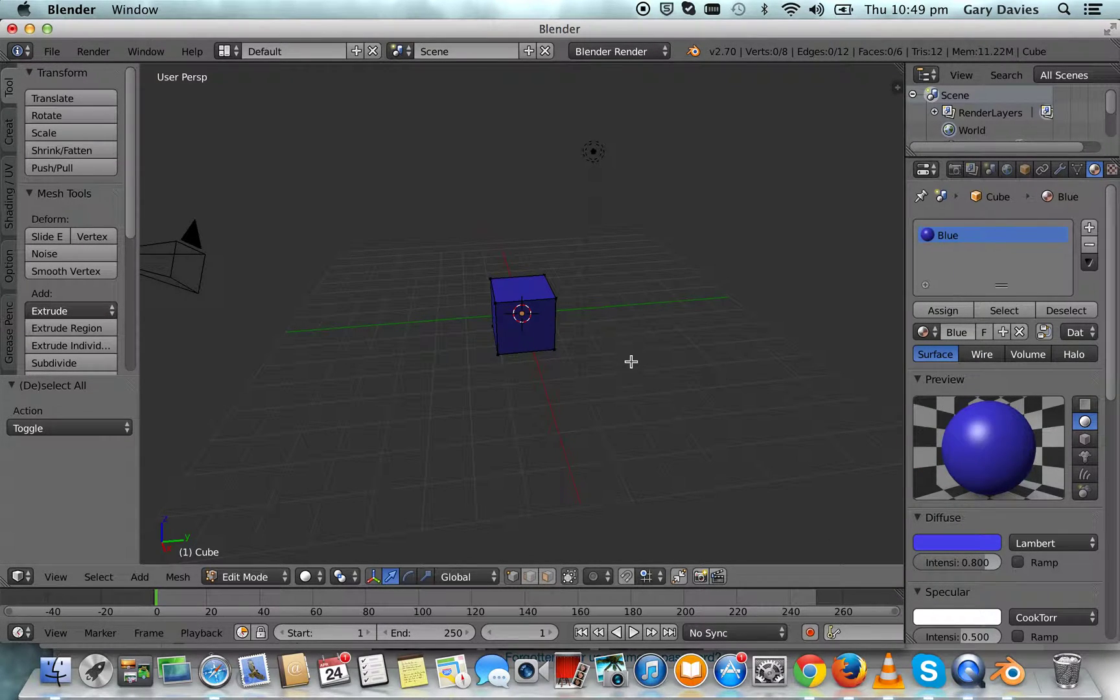
mouse_move(620, 357)
middle_down()
mouse_move(537, 367)
mouse_move(513, 351)
mouse_move(678, 362)
mouse_move(593, 385)
mouse_move(565, 358)
mouse_move(653, 367)
mouse_move(586, 369)
mouse_move(580, 327)
mouse_move(585, 341)
middle_up()
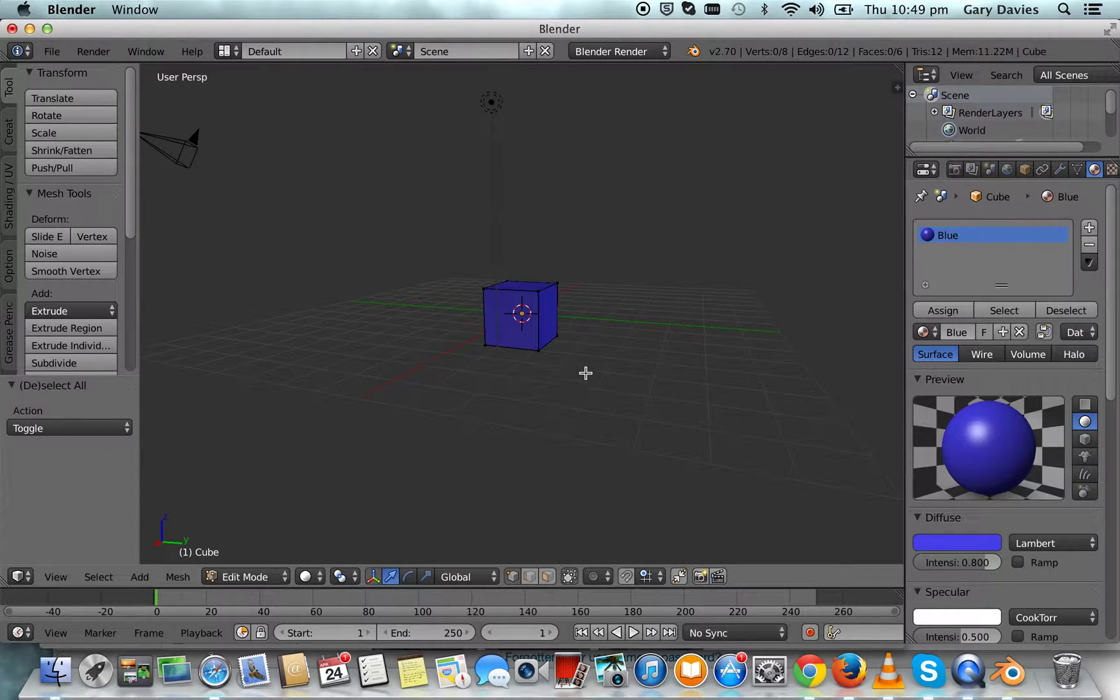
mouse_move(587, 373)
middle_down()
mouse_move(622, 370)
mouse_move(618, 380)
middle_up()
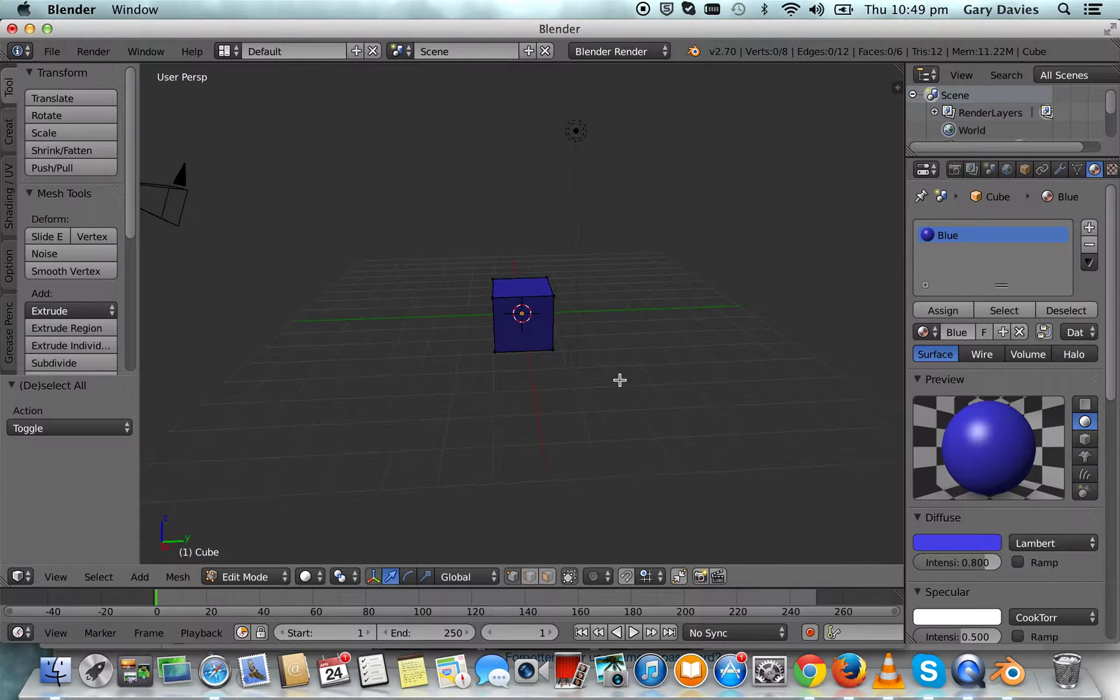
- Add a second slot holding a new material, Material, with a red diffuse colour
click(1090, 229)
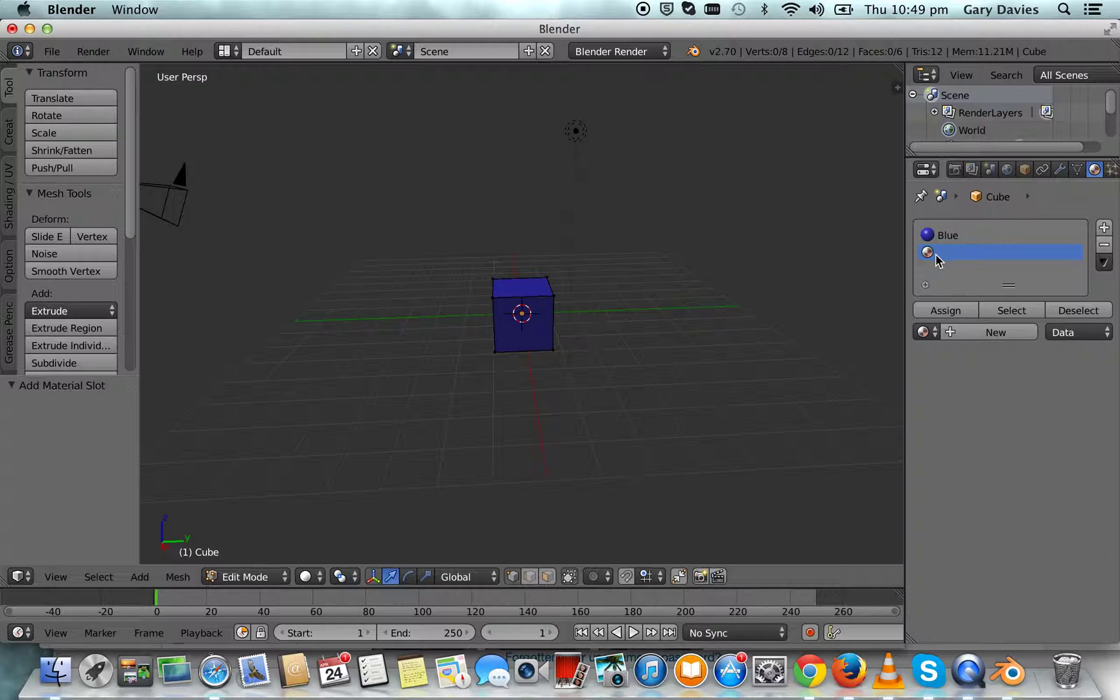
click(954, 334)
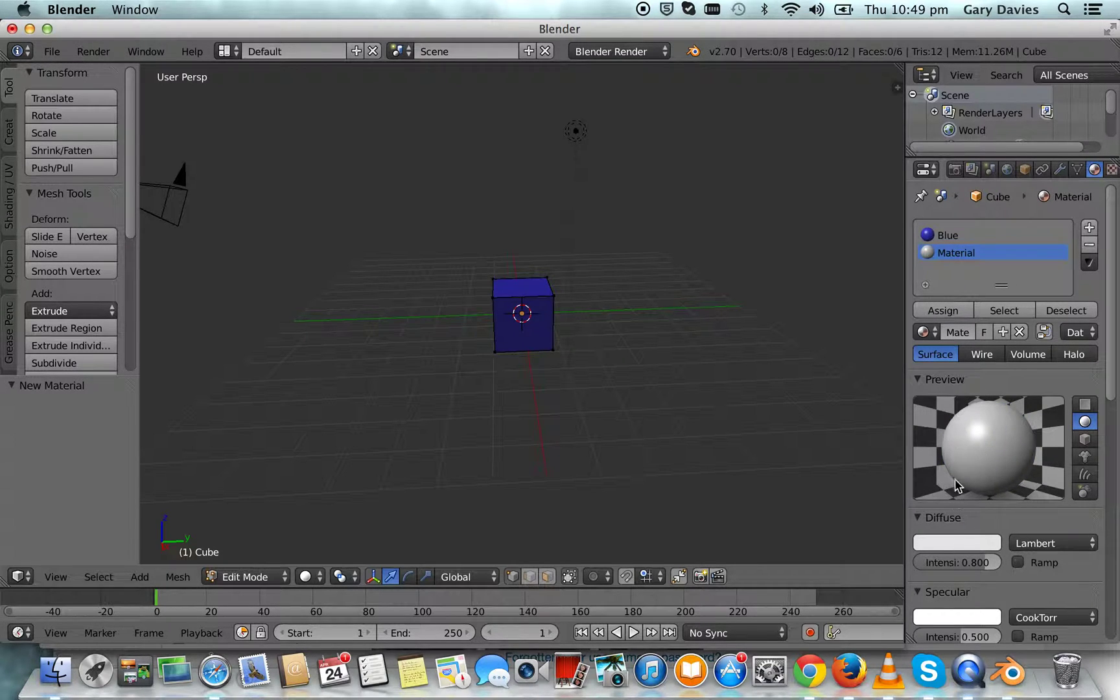
click(961, 548)
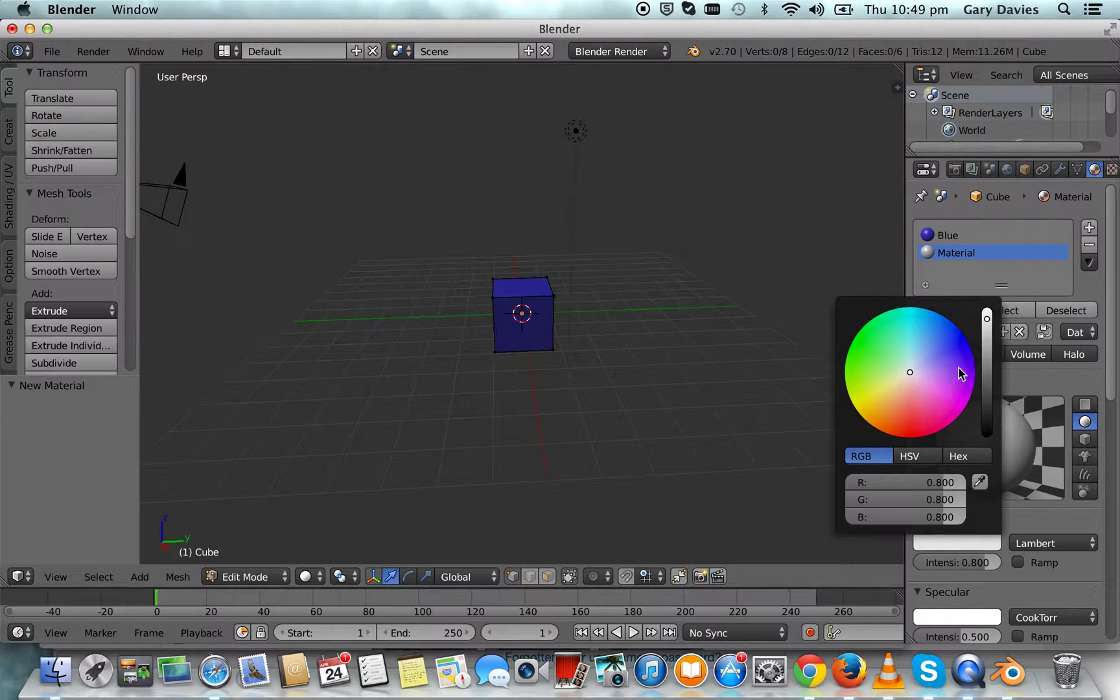
click(928, 435)
drag(925, 435, 909, 437)
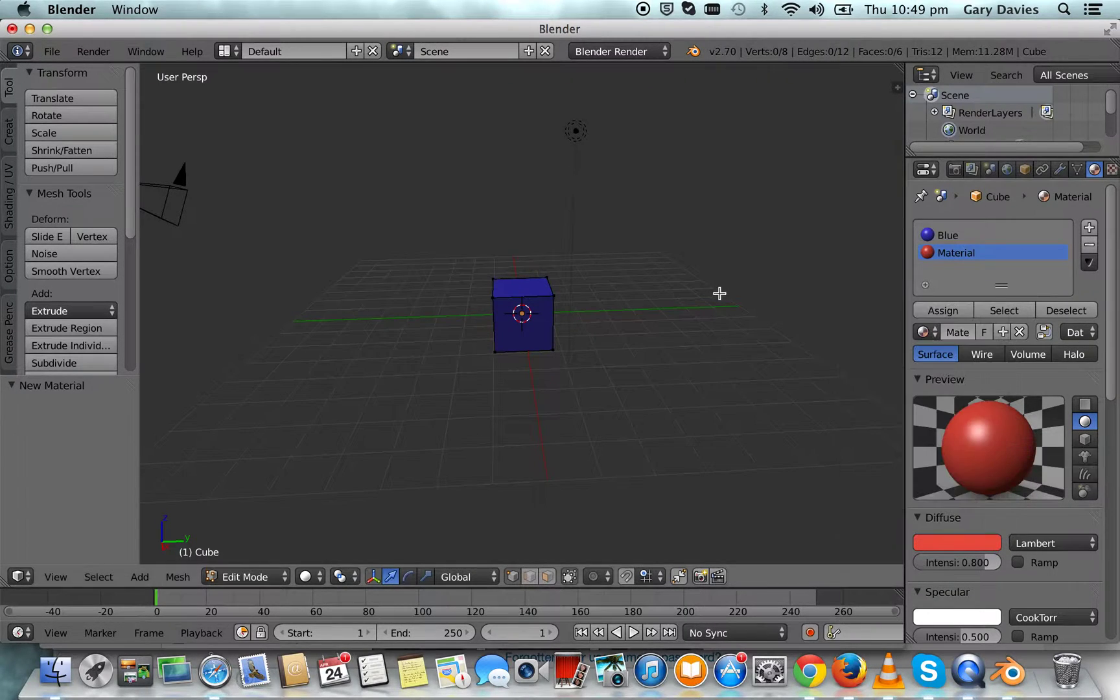
middle_drag(577, 356, 582, 283)
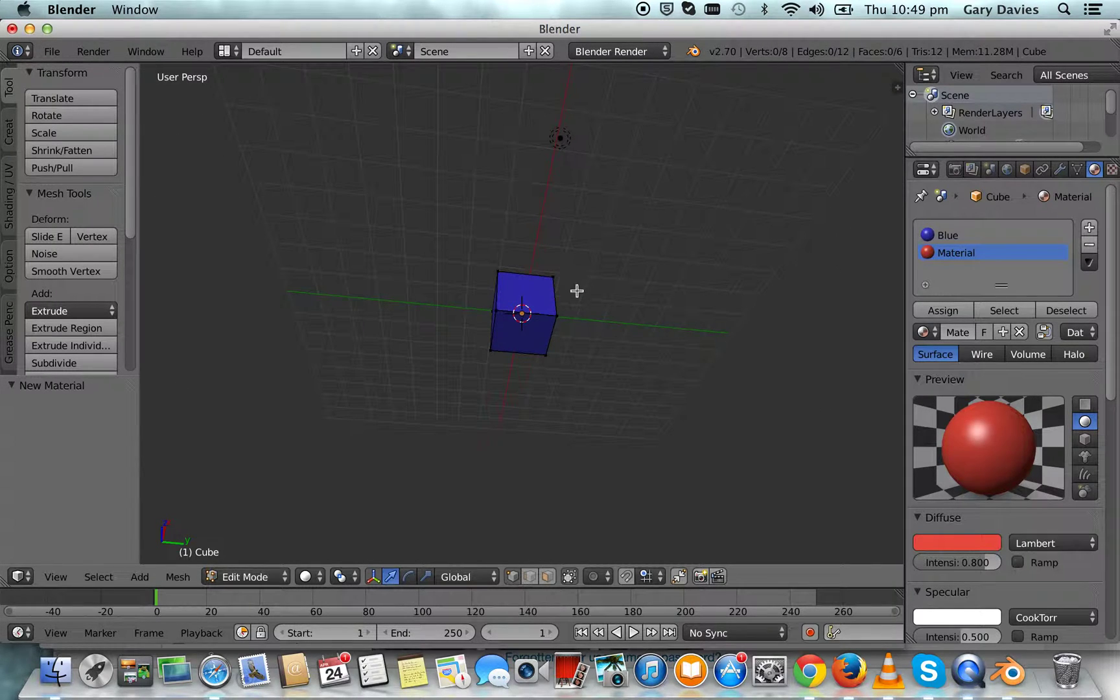
- In face select mode, assign the red Material to the front face and add a third slot
click(548, 577)
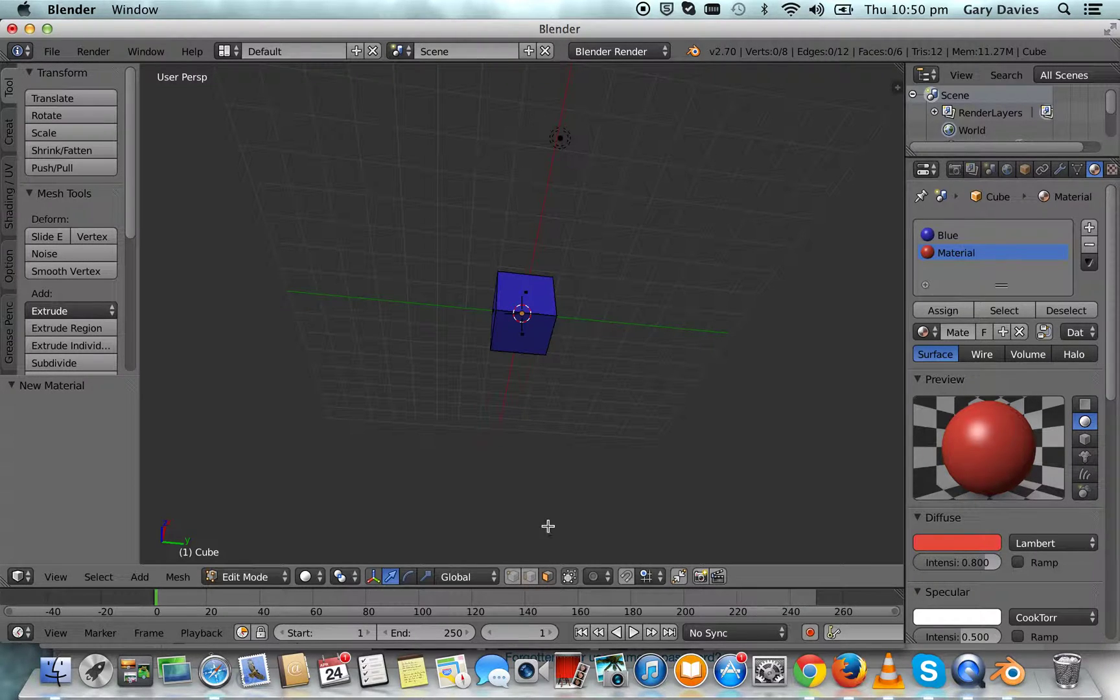
right_click(539, 327)
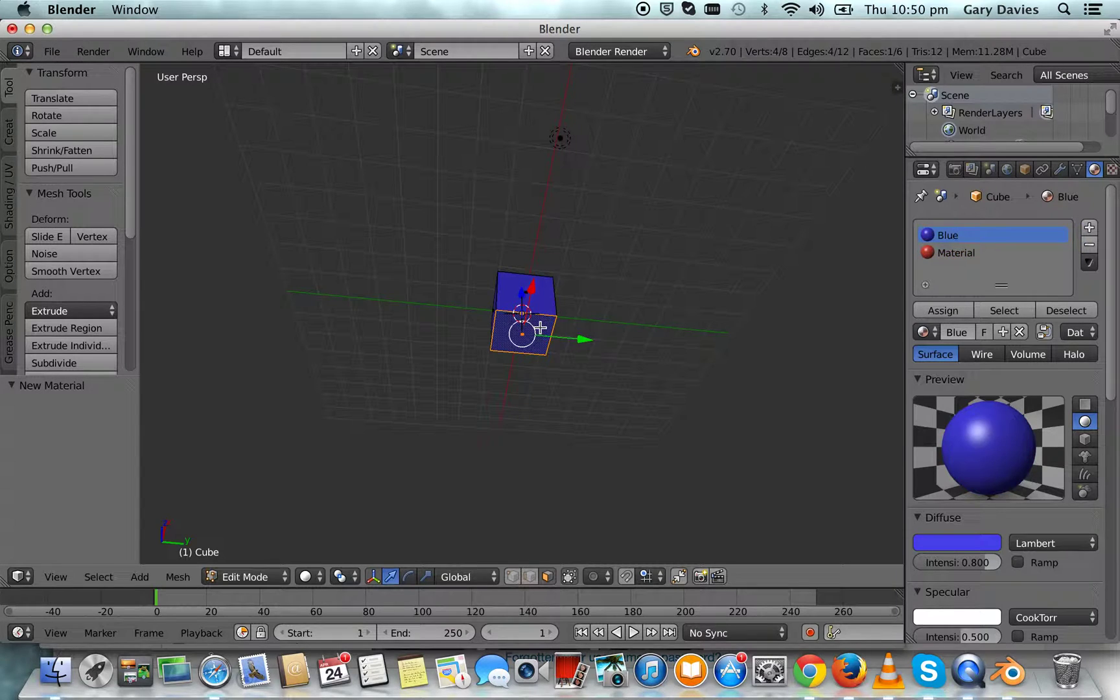
click(954, 253)
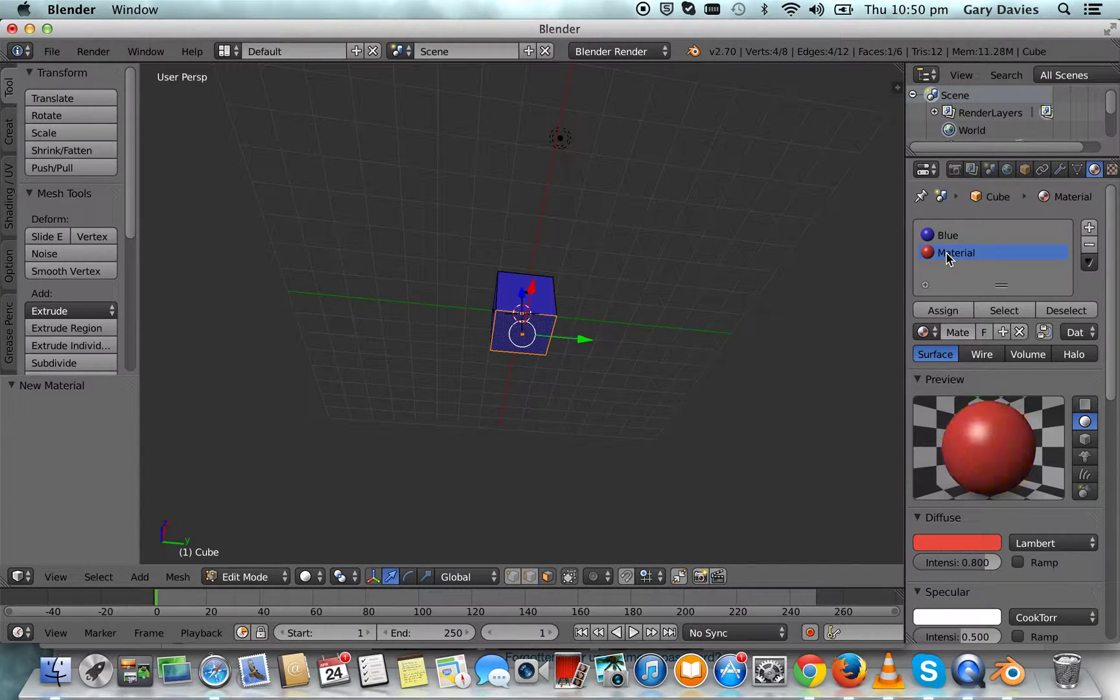
click(951, 312)
mouse_move(726, 325)
middle_down()
mouse_move(711, 328)
mouse_move(712, 403)
middle_up()
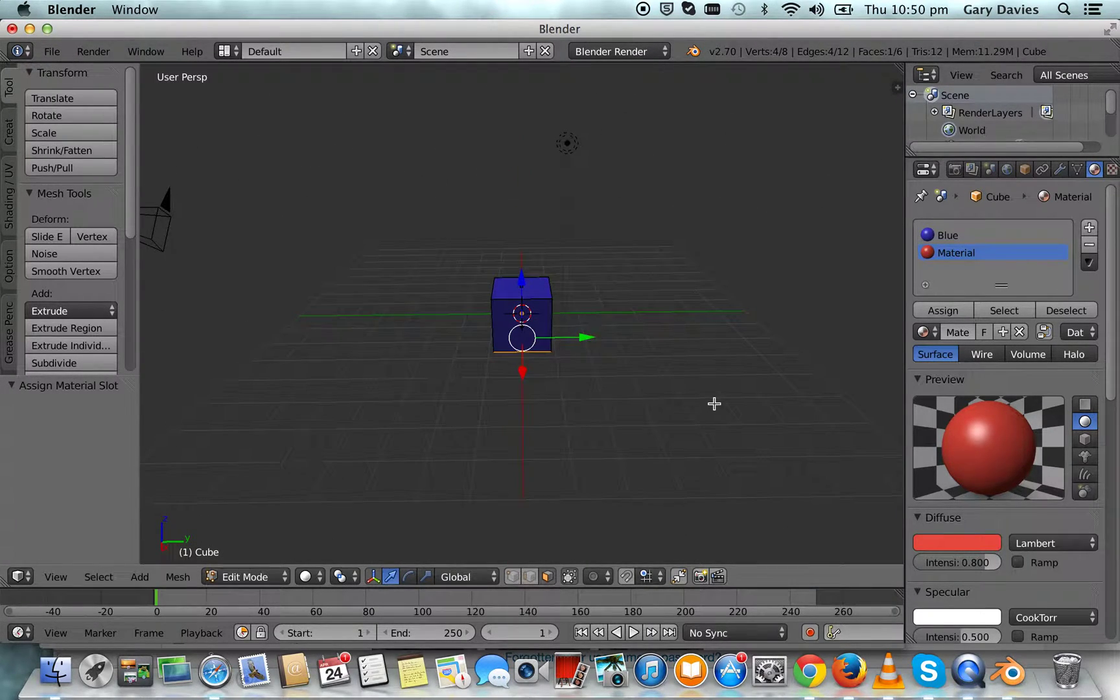
click(1090, 229)
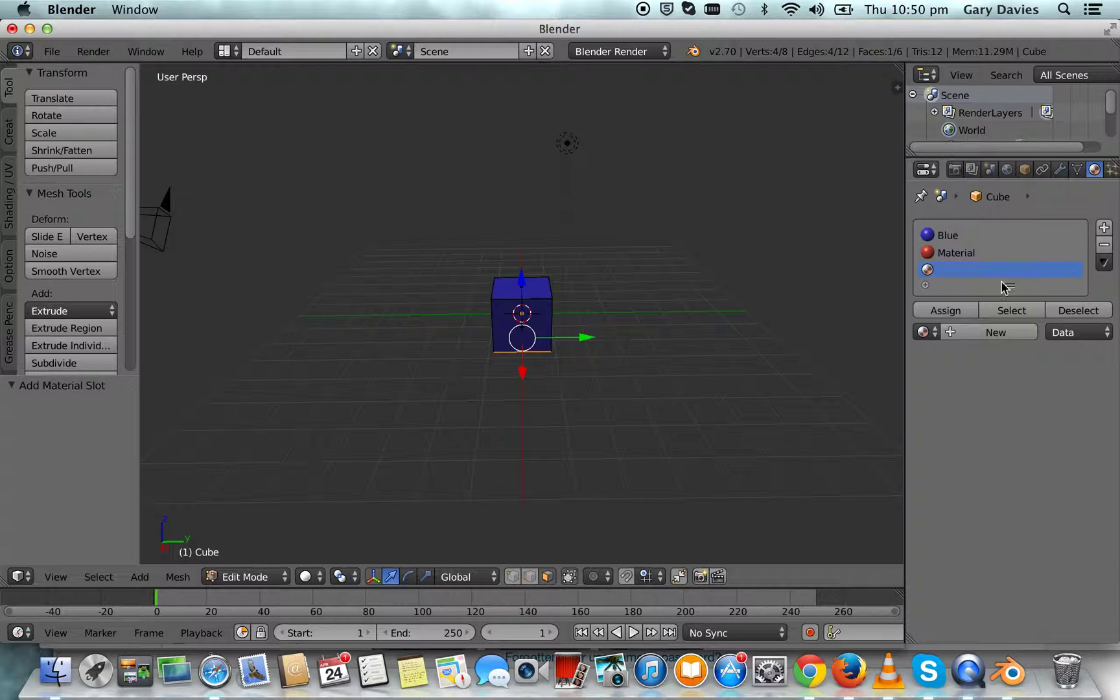
- Create a new material in the third slot, colour it green, and rename it Green
click(972, 335)
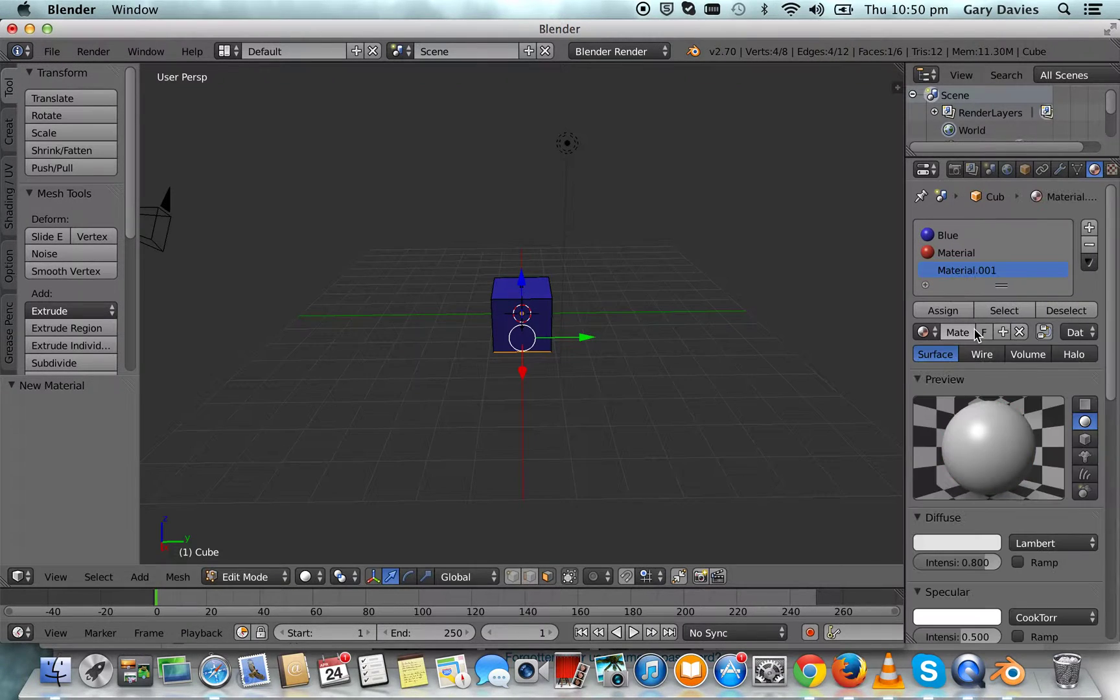
click(957, 544)
click(863, 344)
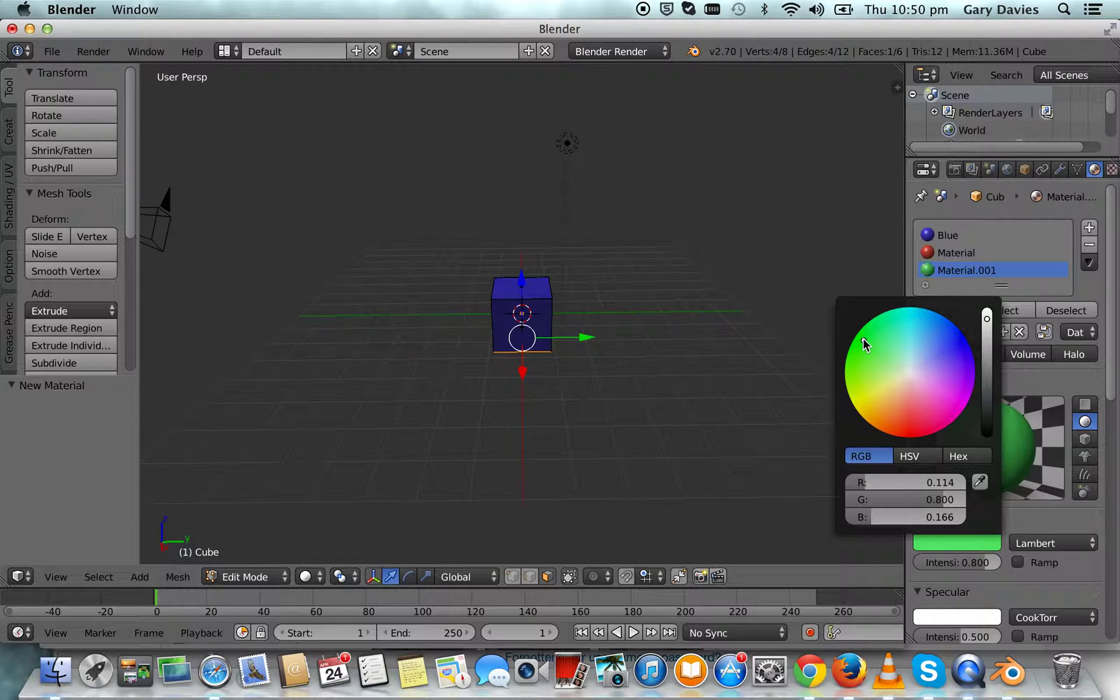
click(860, 337)
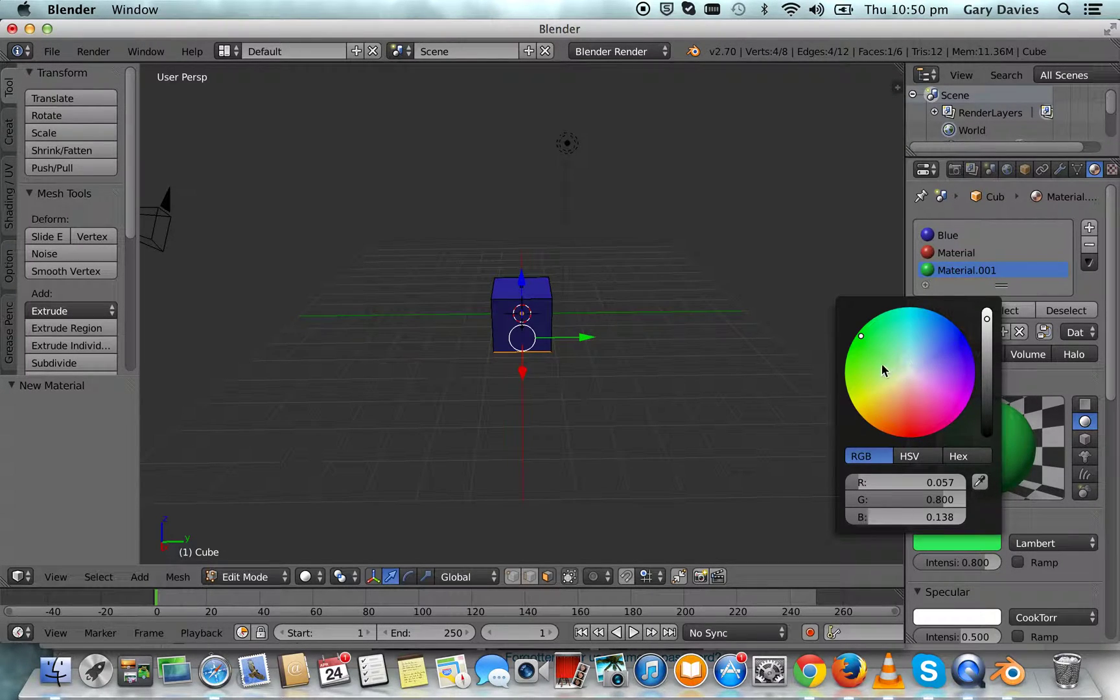
double_click(956, 278)
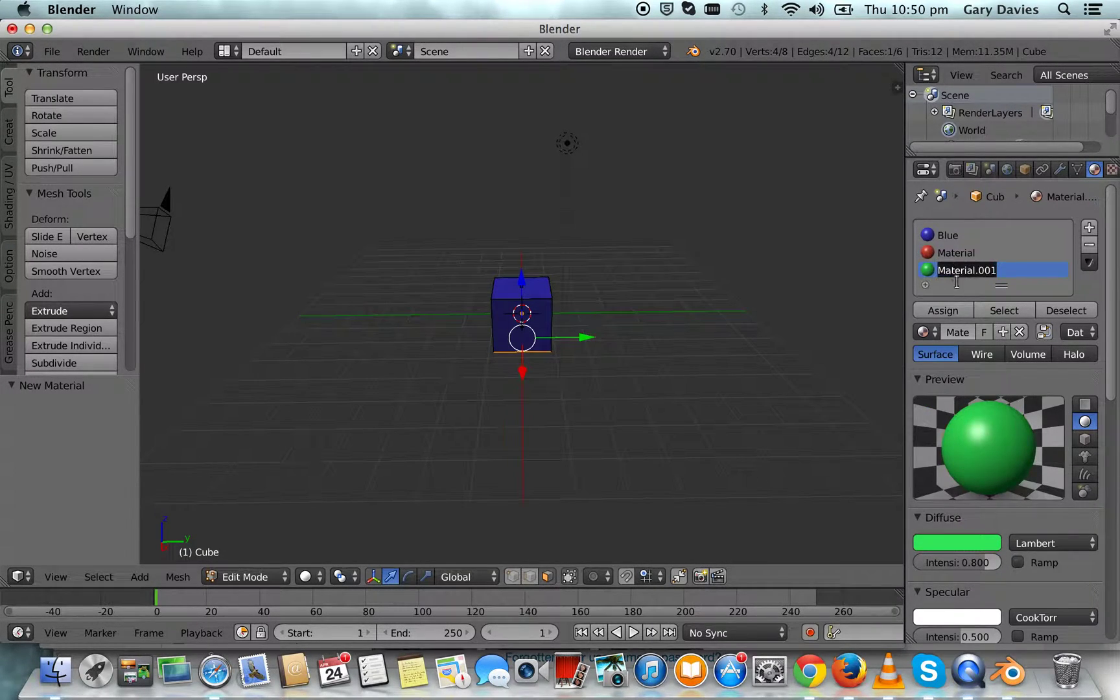
text(Green)
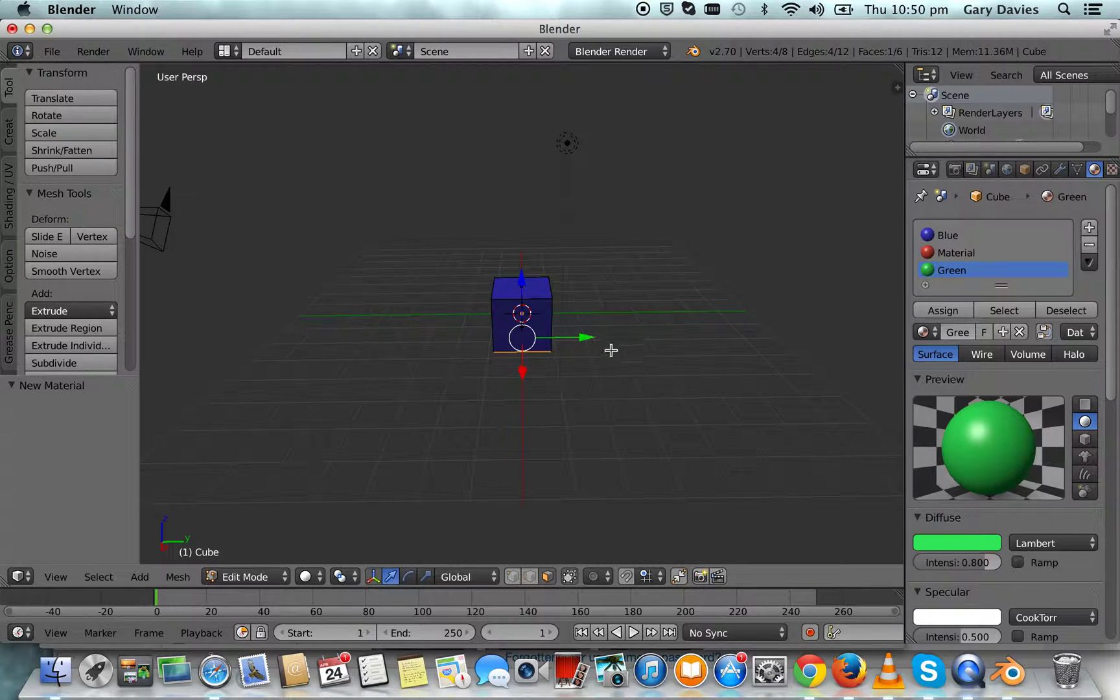
- Assign the Green material to the selected front face, then deselect everything
right_click(545, 318)
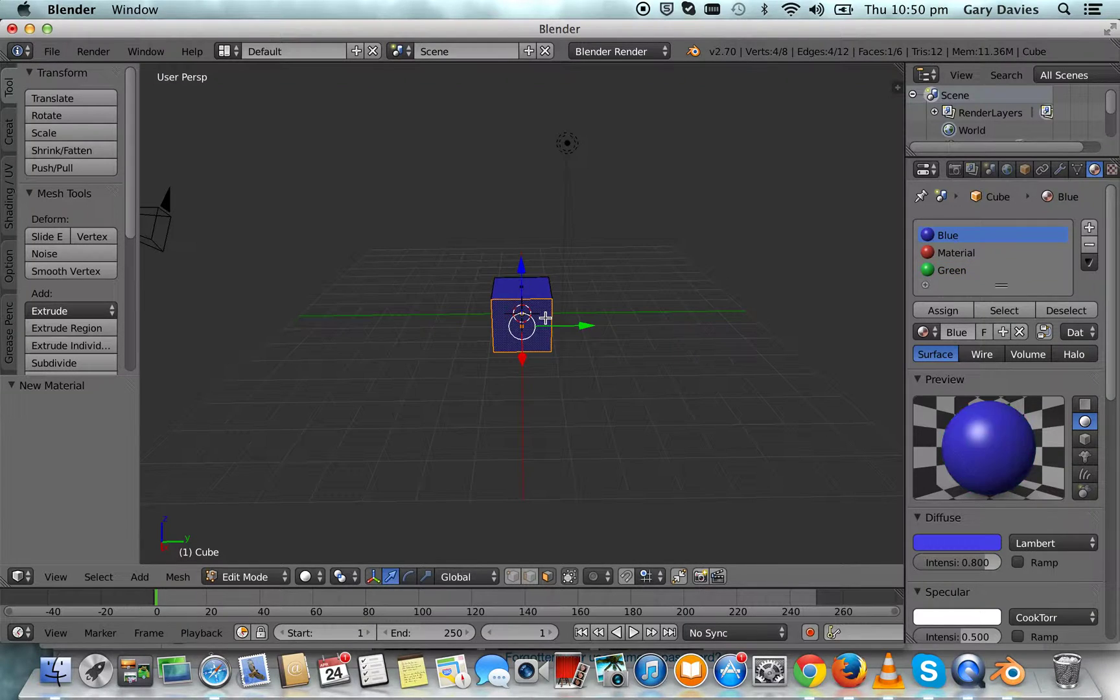
click(952, 271)
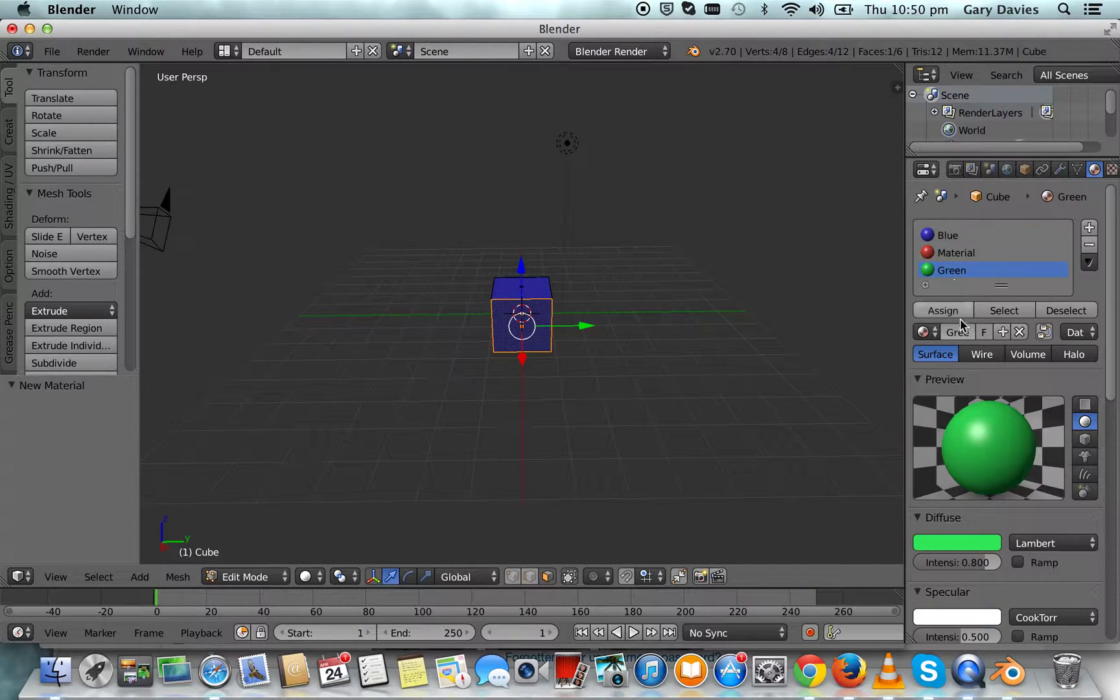
click(942, 311)
mouse_move(781, 376)
middle_down()
mouse_move(703, 390)
mouse_move(616, 369)
mouse_move(657, 312)
mouse_move(655, 365)
mouse_move(646, 366)
mouse_move(689, 306)
mouse_move(671, 380)
mouse_move(666, 371)
middle_up()
key(a)
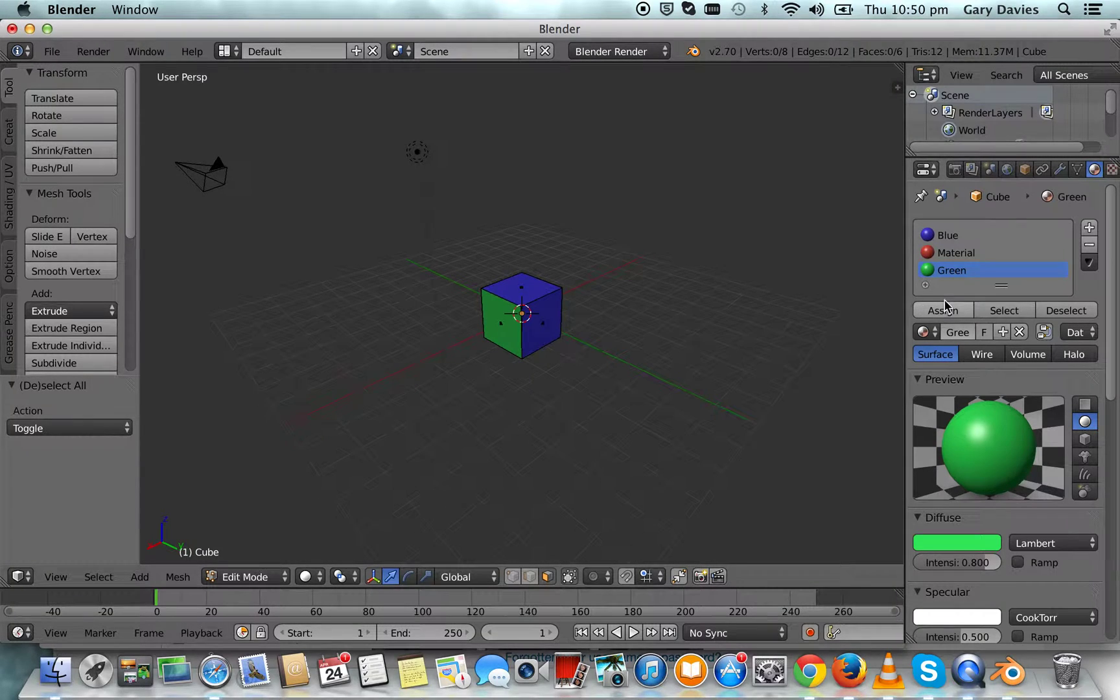
drag(998, 294, 1004, 327)
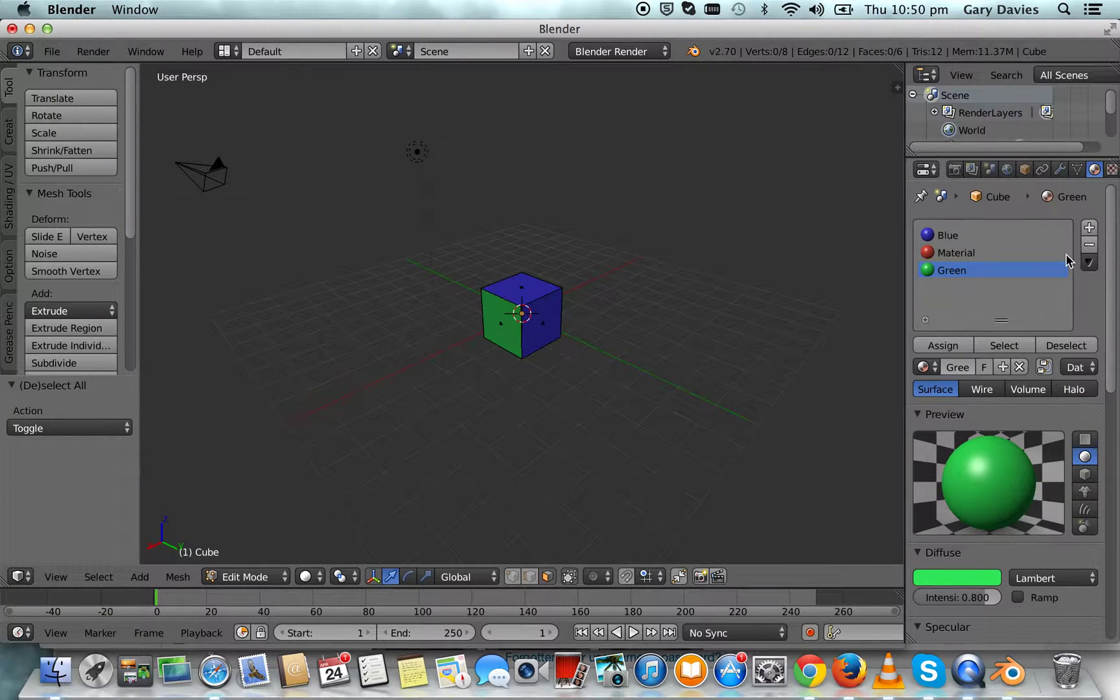
- Add a fourth slot with a new yellow material and rename it Yellow
click(1090, 230)
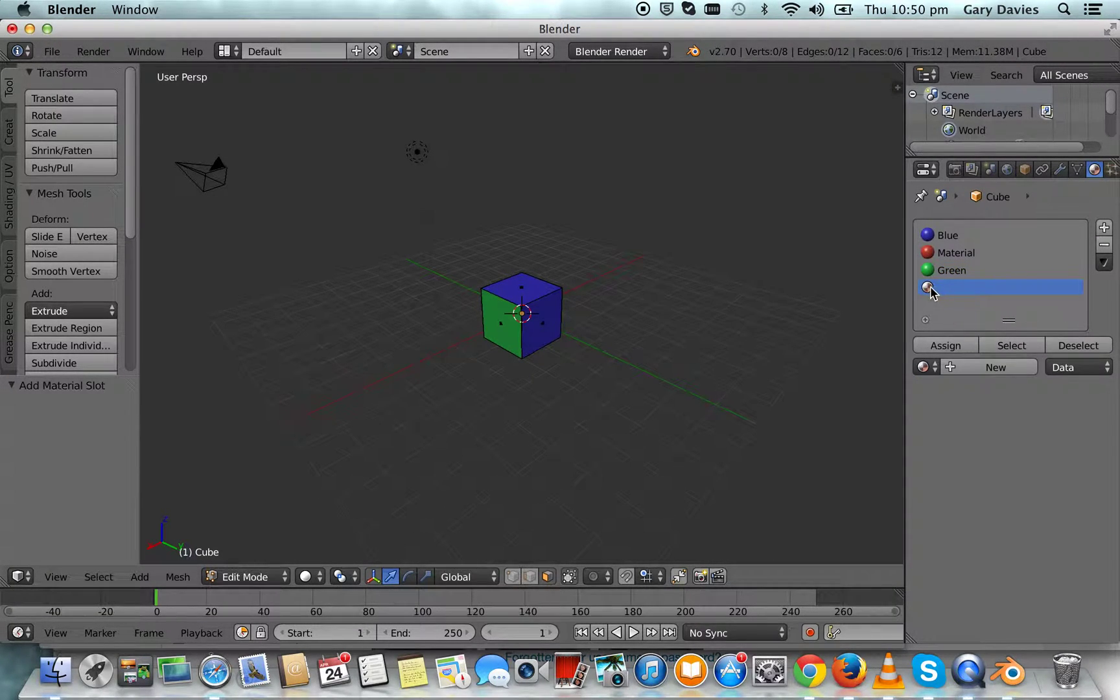
click(962, 368)
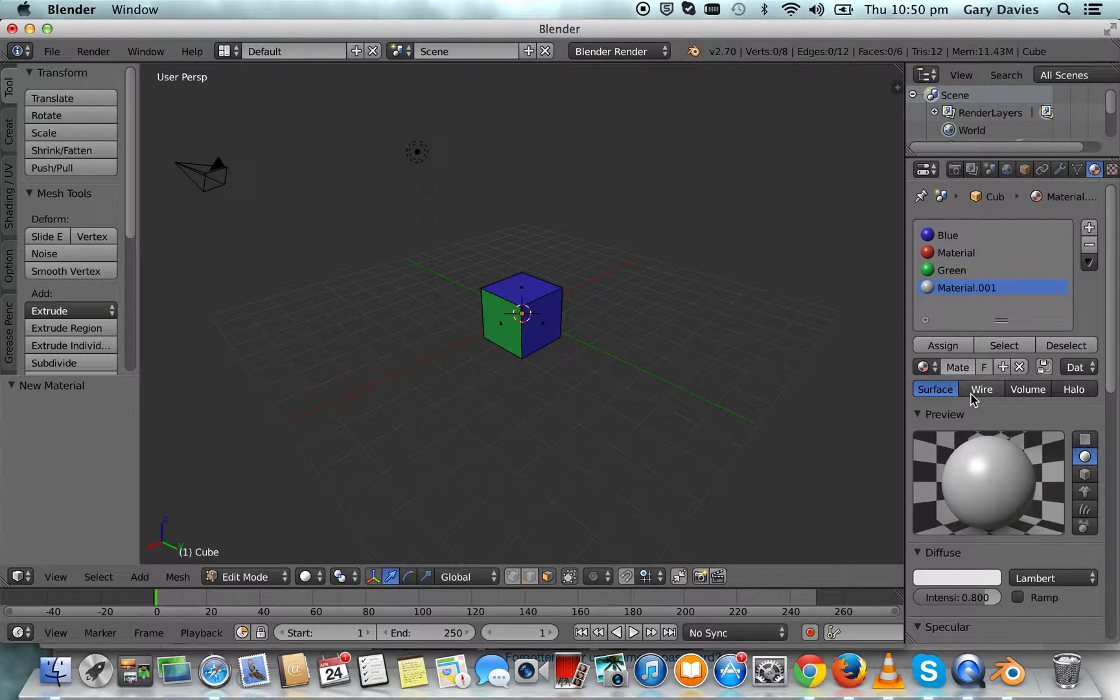
click(957, 581)
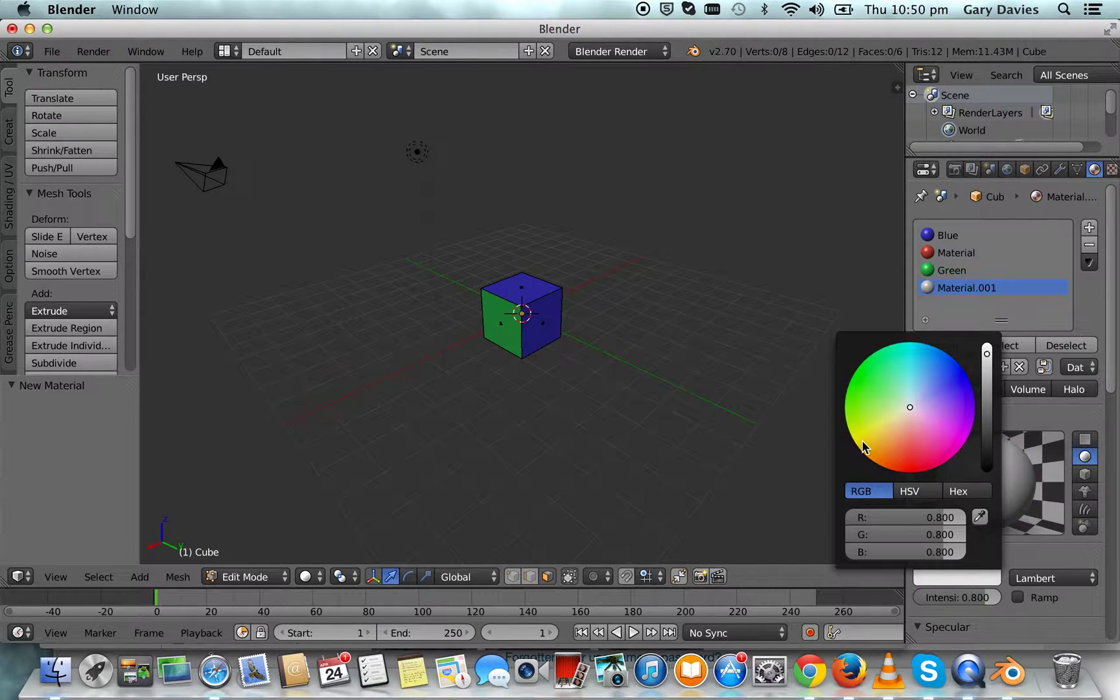
click(862, 446)
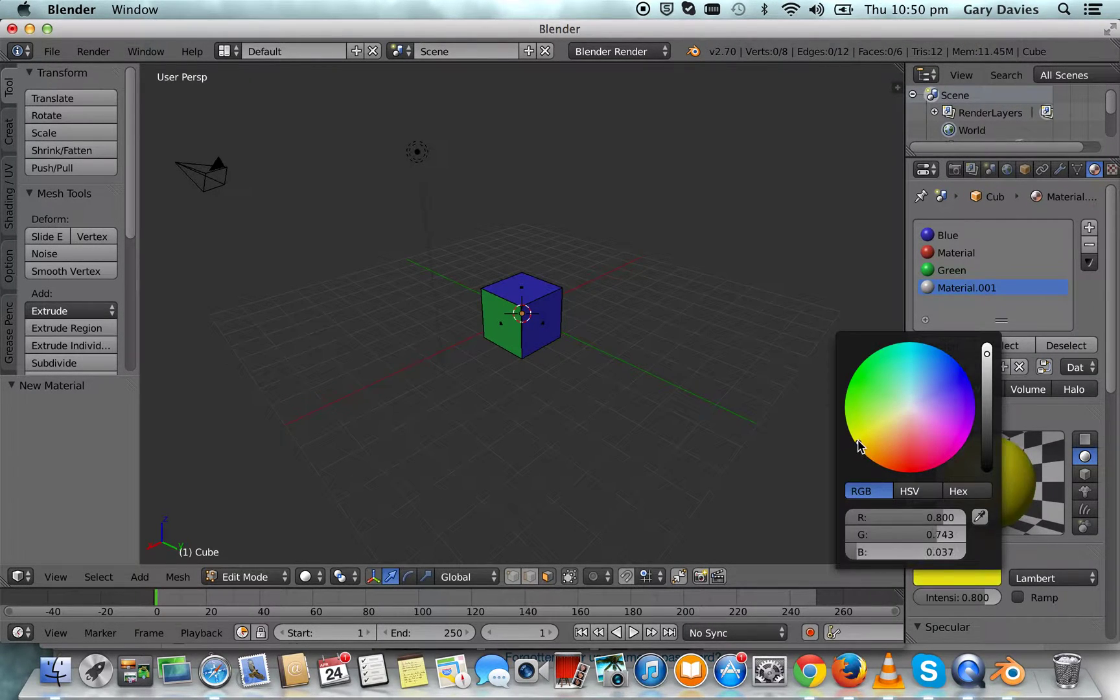
double_click(956, 290)
text(Yellow)
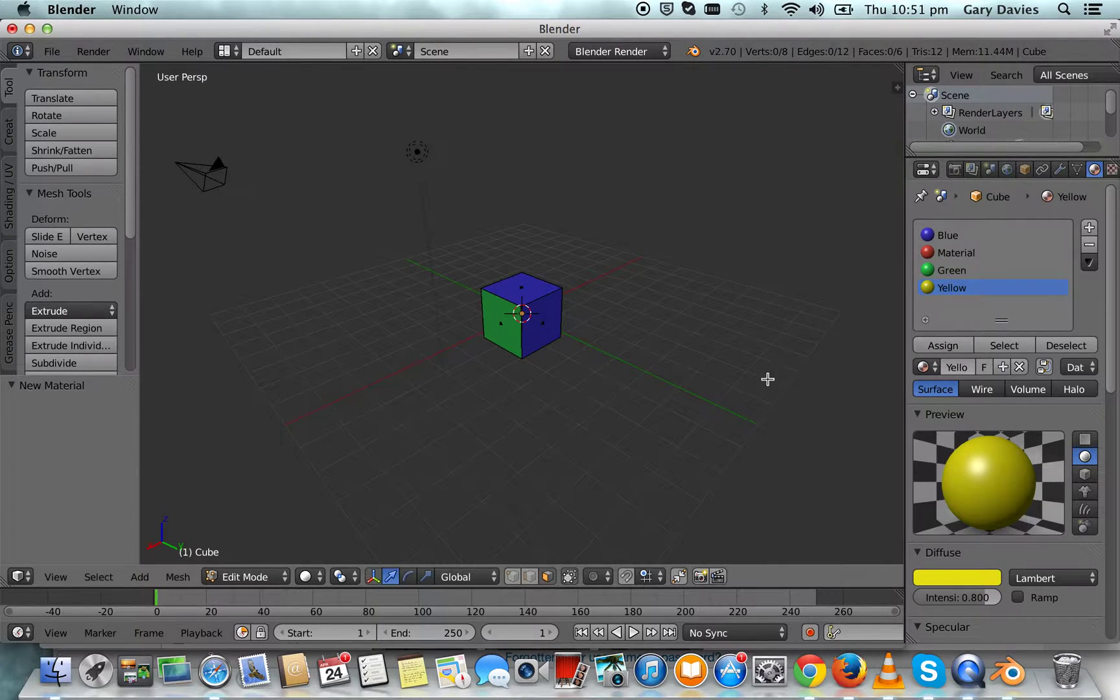
mouse_move(768, 377)
middle_down()
mouse_move(665, 371)
mouse_move(725, 360)
mouse_move(601, 365)
middle_up()
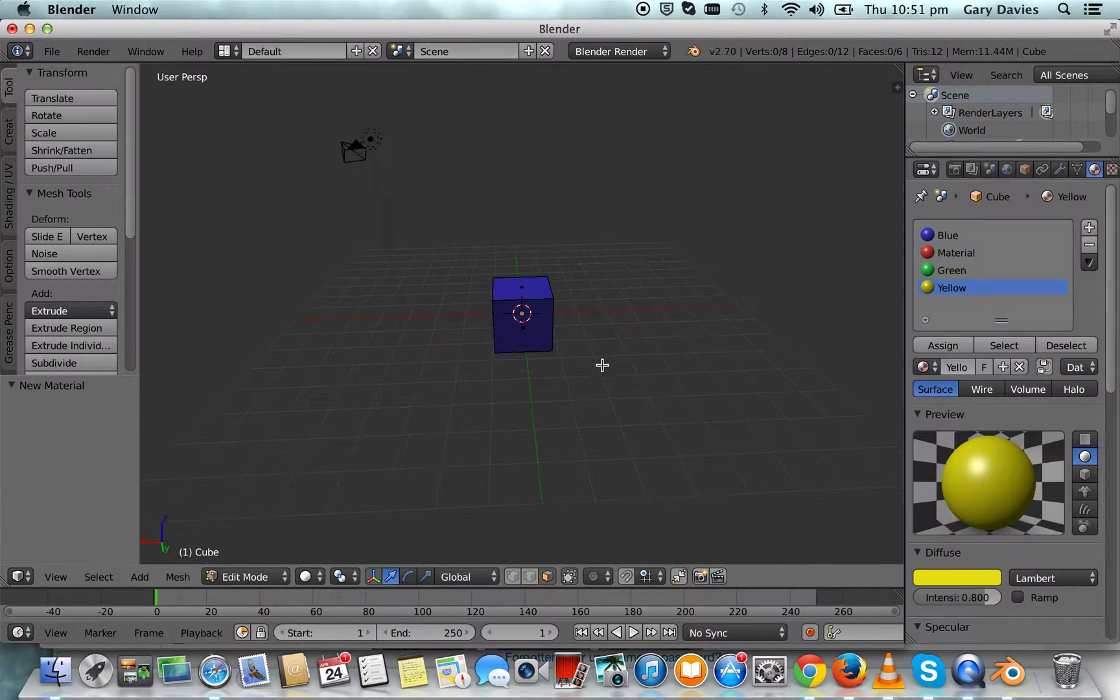
- Assign the Yellow material to the selected front face, then deselect all
right_click(543, 326)
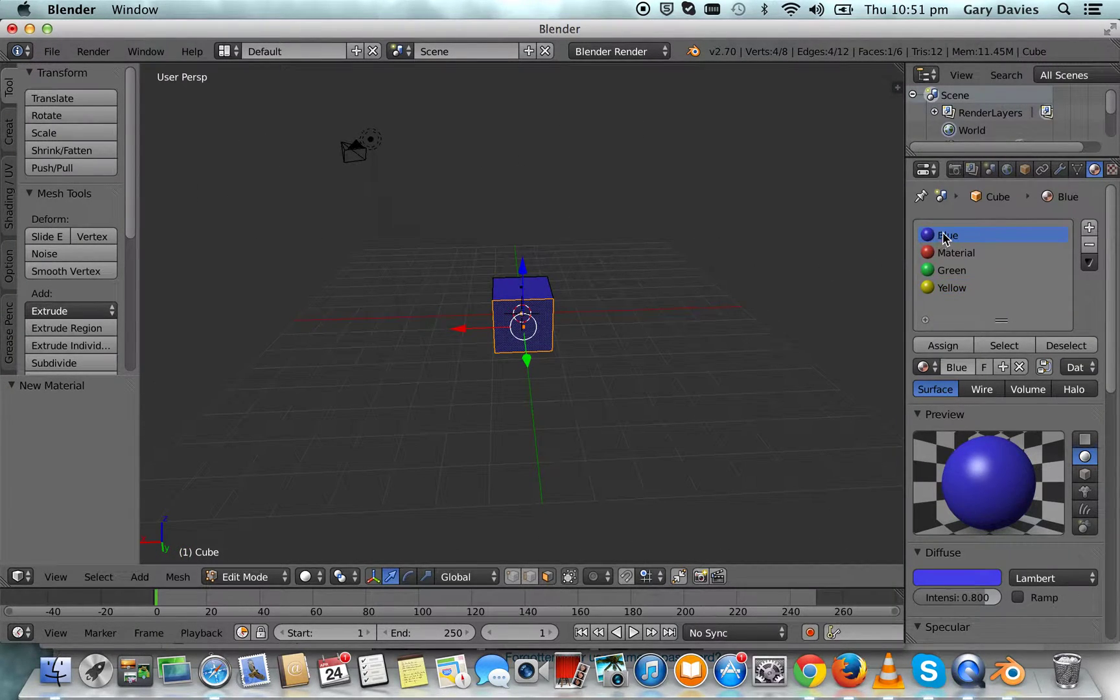
click(953, 288)
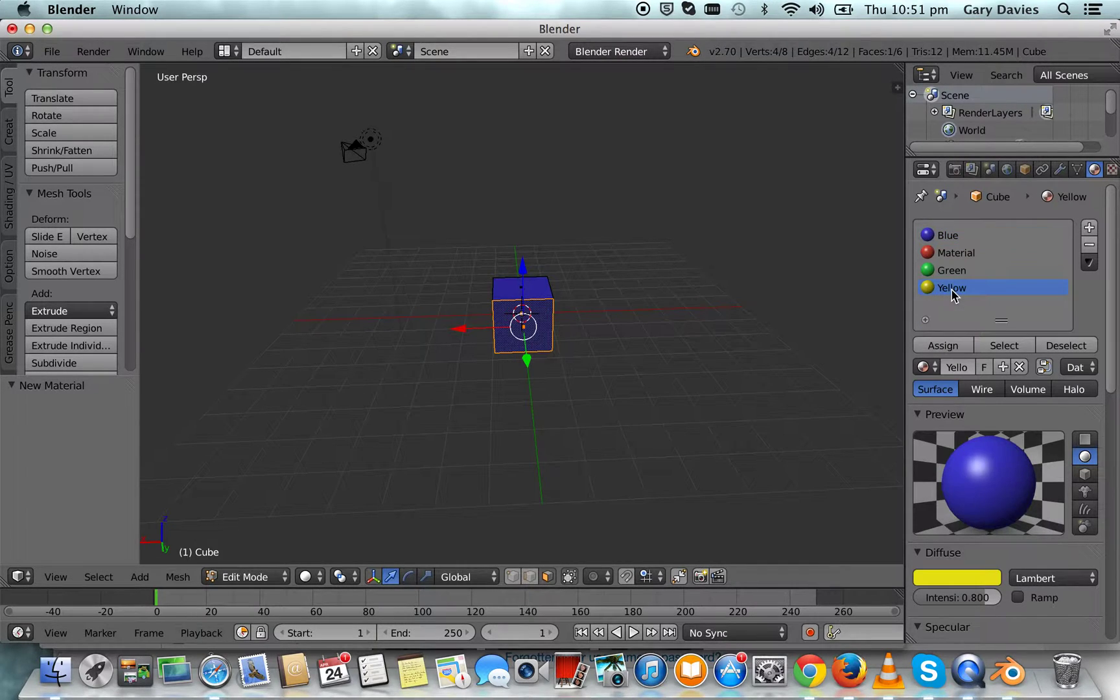
click(950, 347)
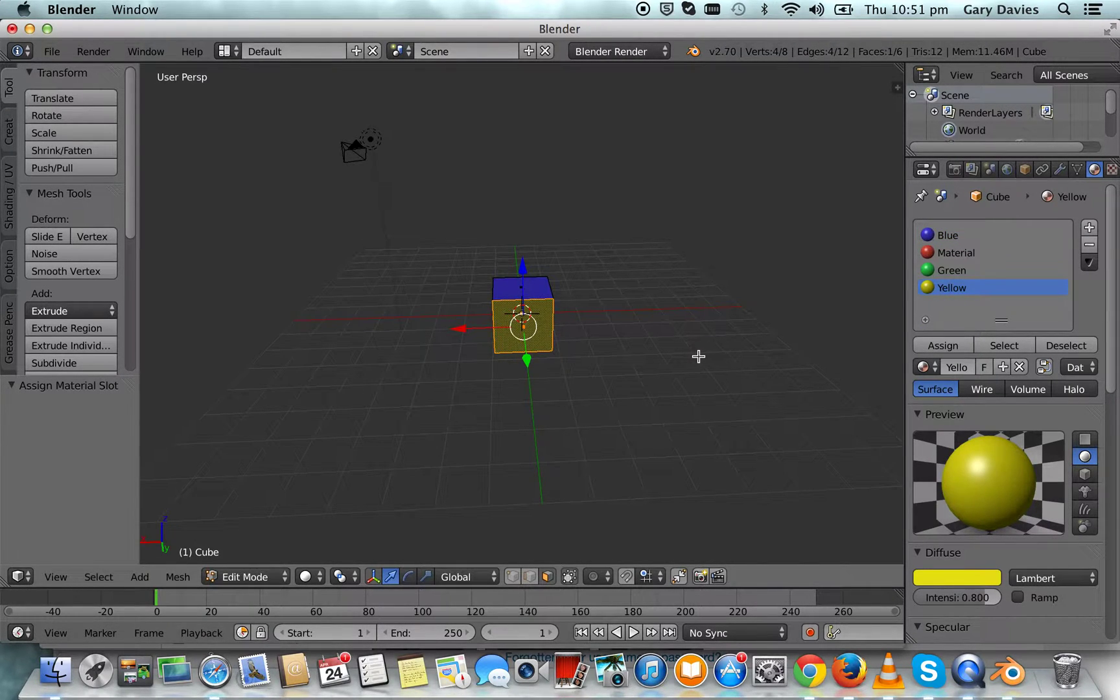
key(a)
mouse_move(646, 345)
middle_down()
mouse_move(706, 367)
mouse_move(775, 342)
mouse_move(715, 360)
mouse_move(555, 360)
mouse_move(565, 365)
middle_up()
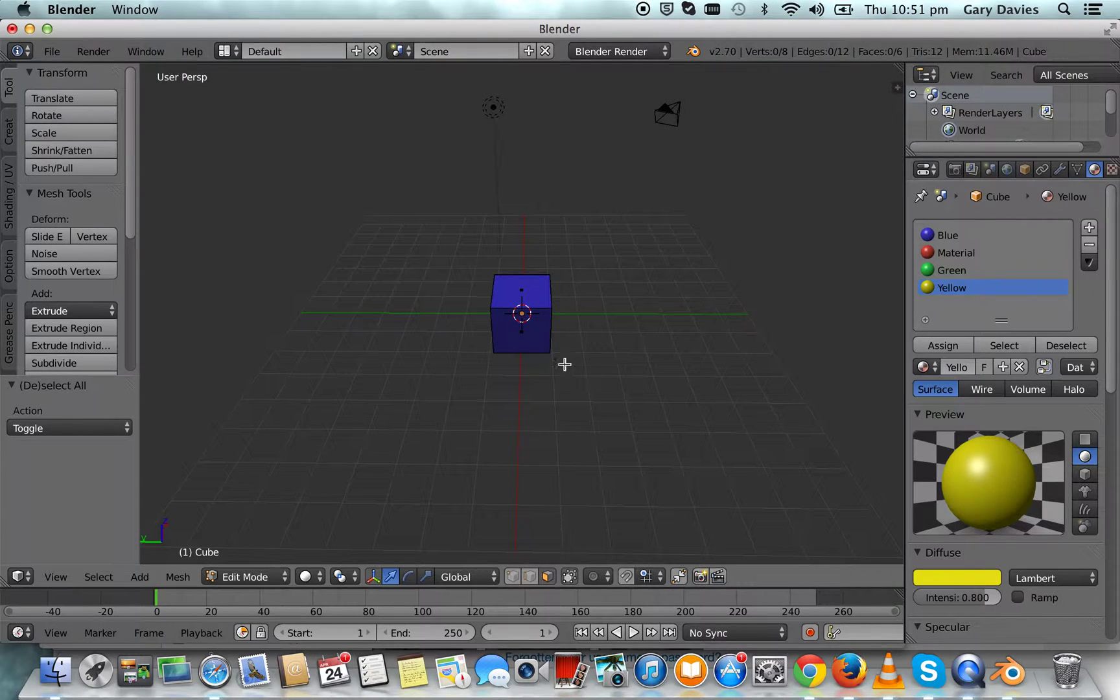
- Add a fifth slot, colour its material orange, and rename Material.001 to Orange
click(1091, 230)
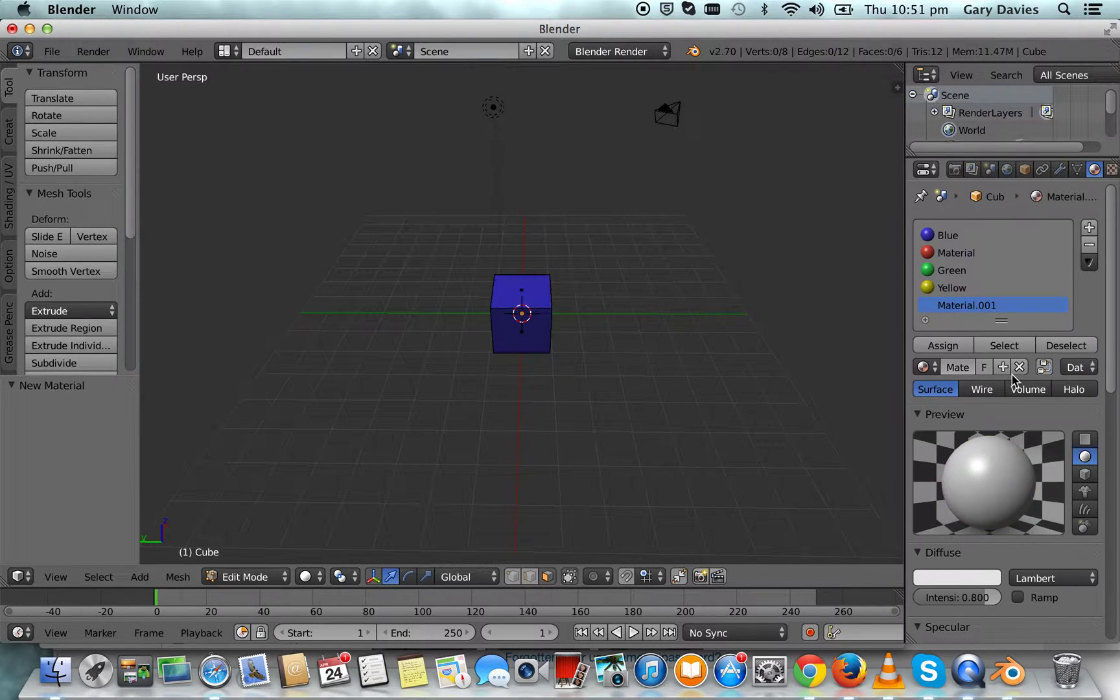
click(973, 578)
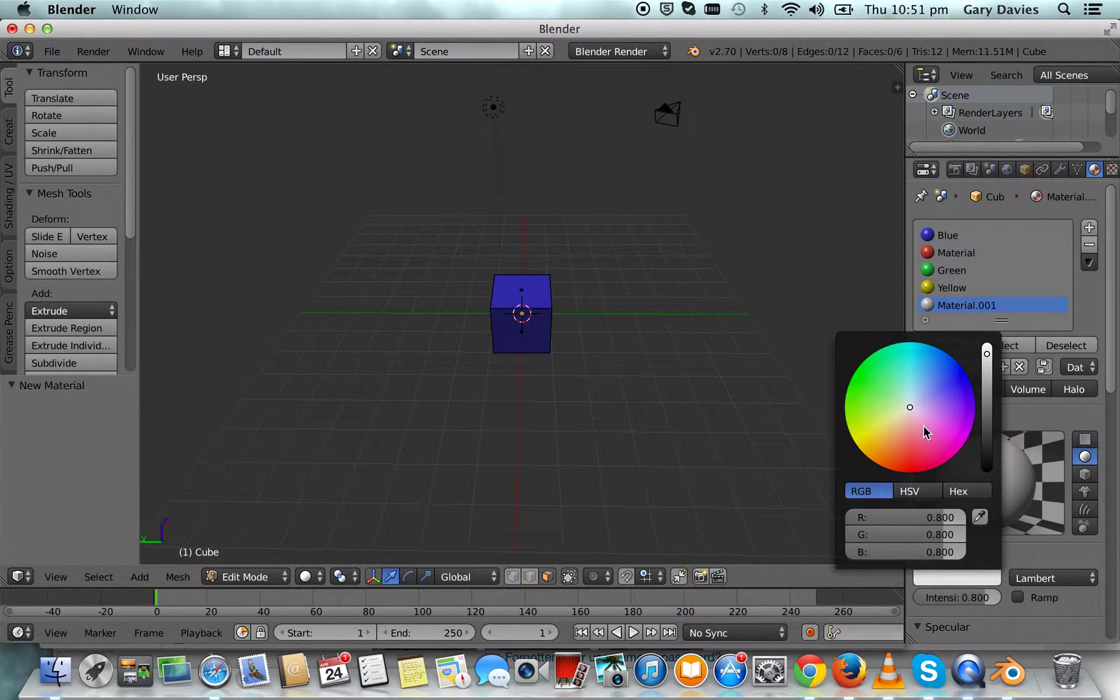
click(878, 452)
click(889, 463)
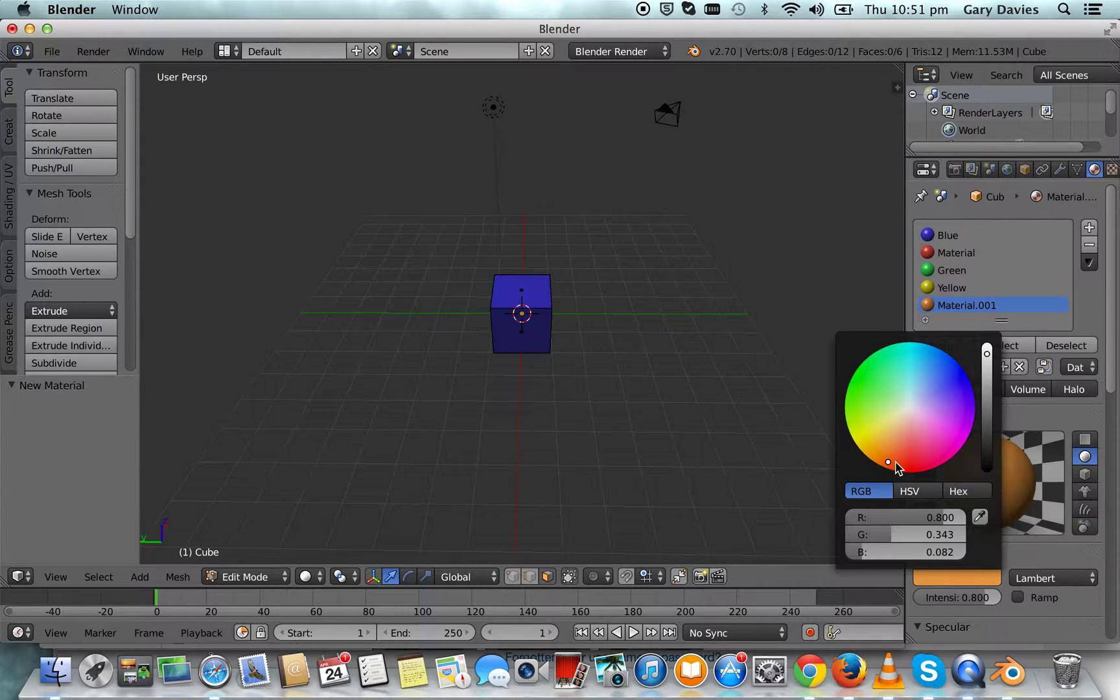
click(892, 465)
double_click(964, 309)
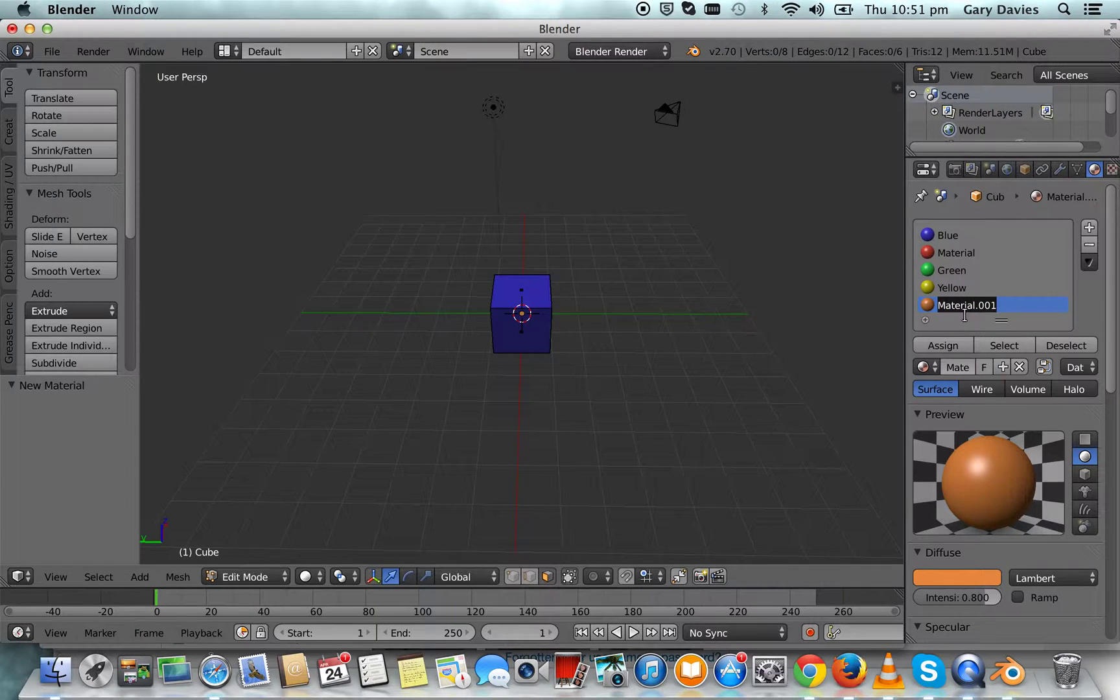
text(Orange)
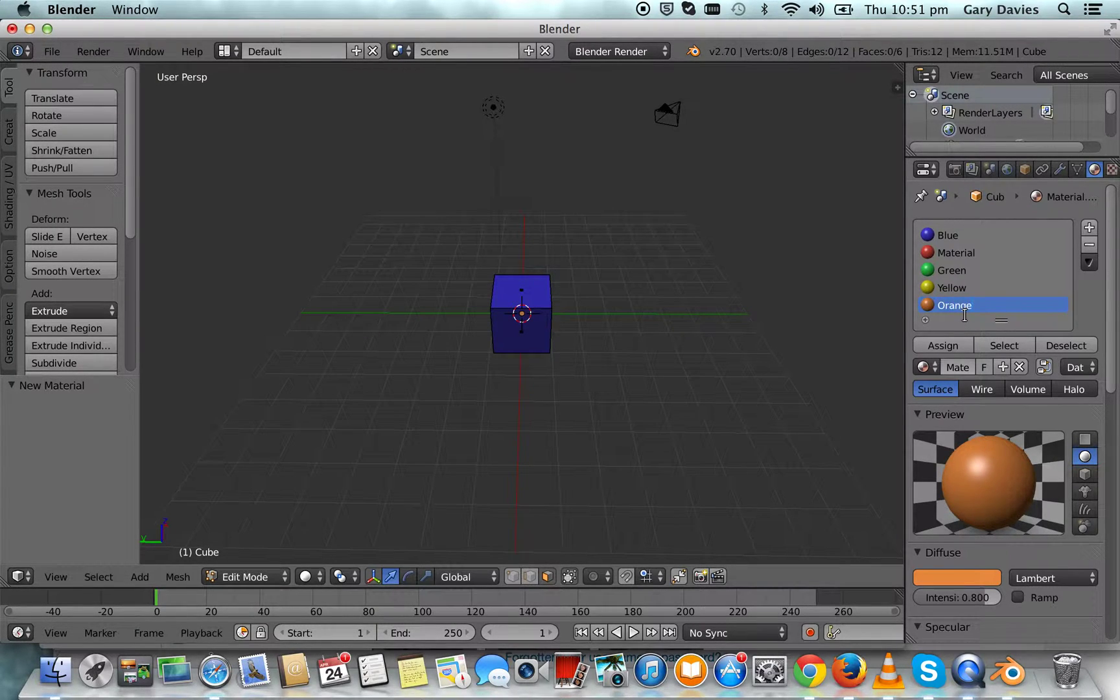
key(Return)
- Assign the Orange material to the cube's front face and orbit to check it
middle_drag(651, 377, 648, 355)
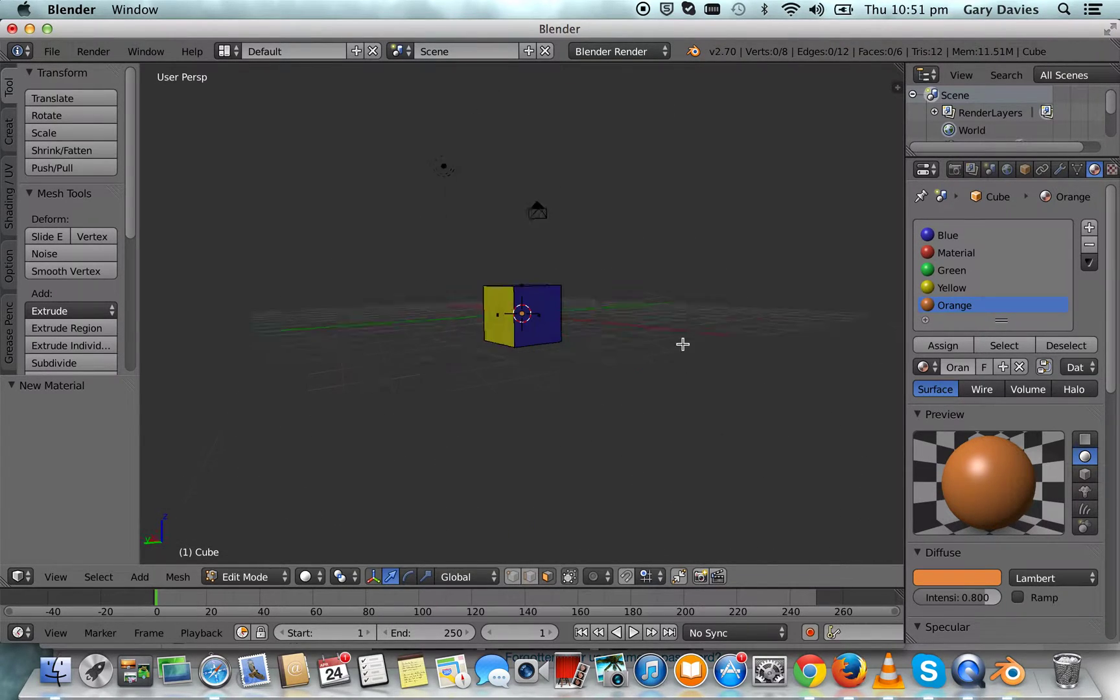
right_click(560, 320)
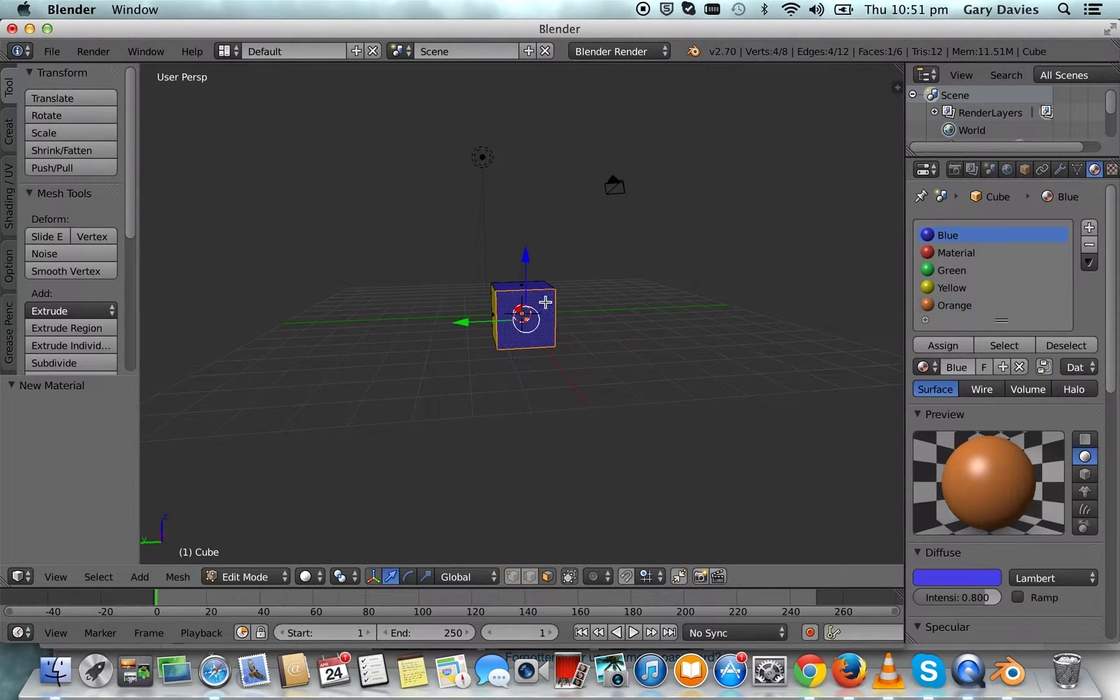
click(954, 306)
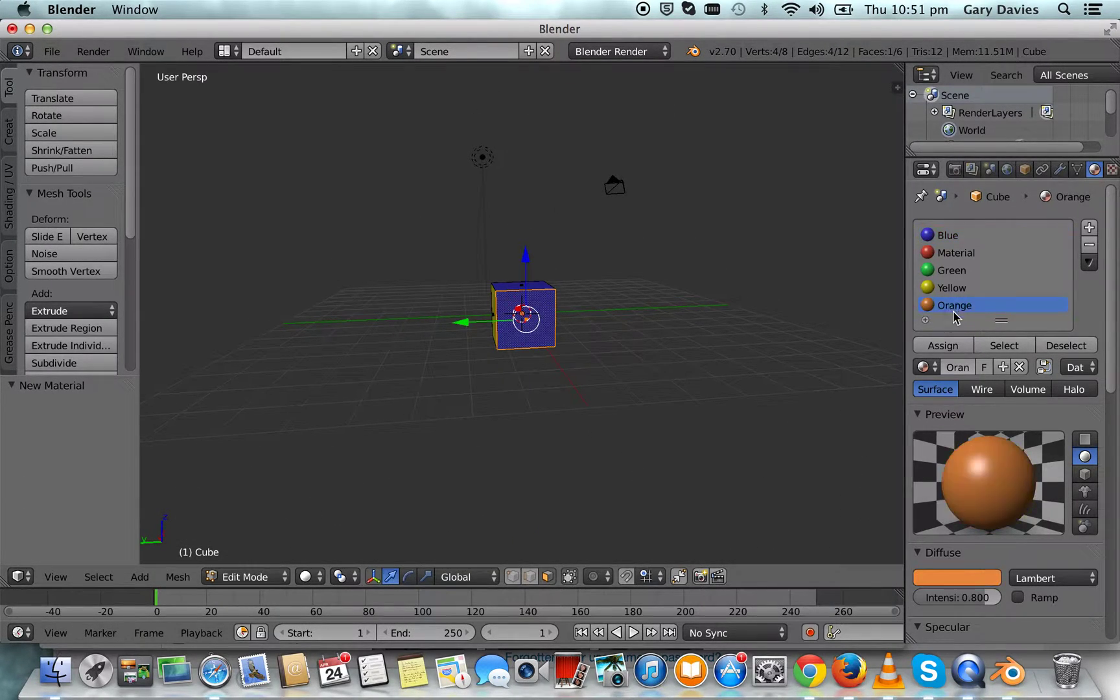
click(943, 345)
middle_drag(860, 342, 586, 365)
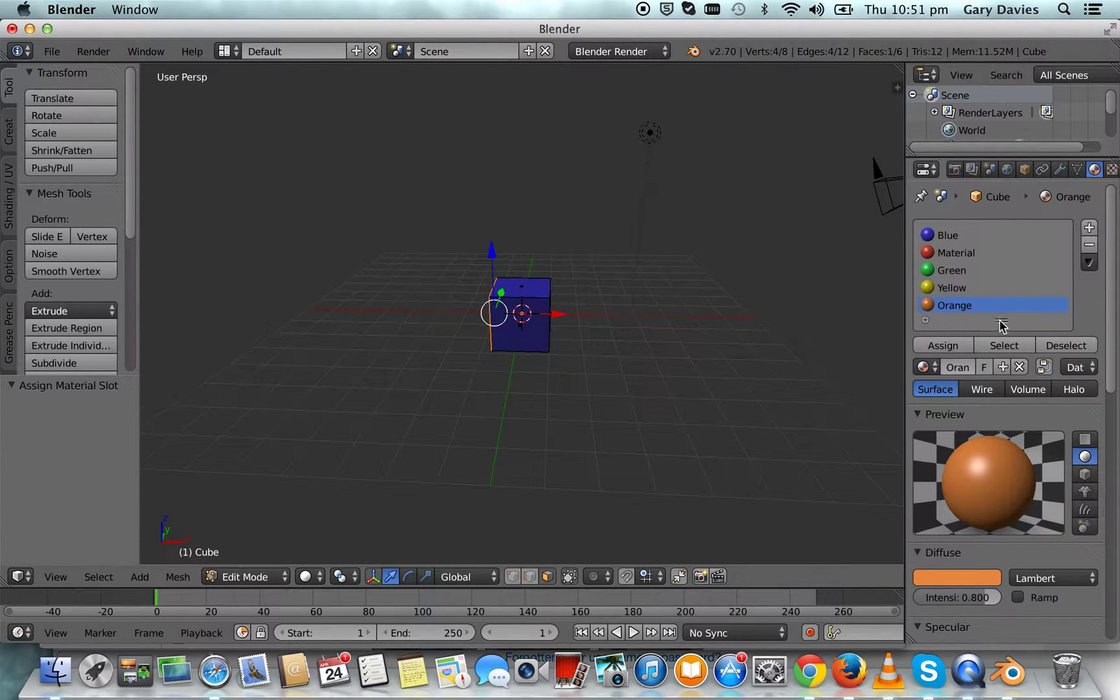
drag(1001, 326, 1001, 342)
- Add a sixth material slot with a new purple-coloured material and rename it Purple
click(1090, 230)
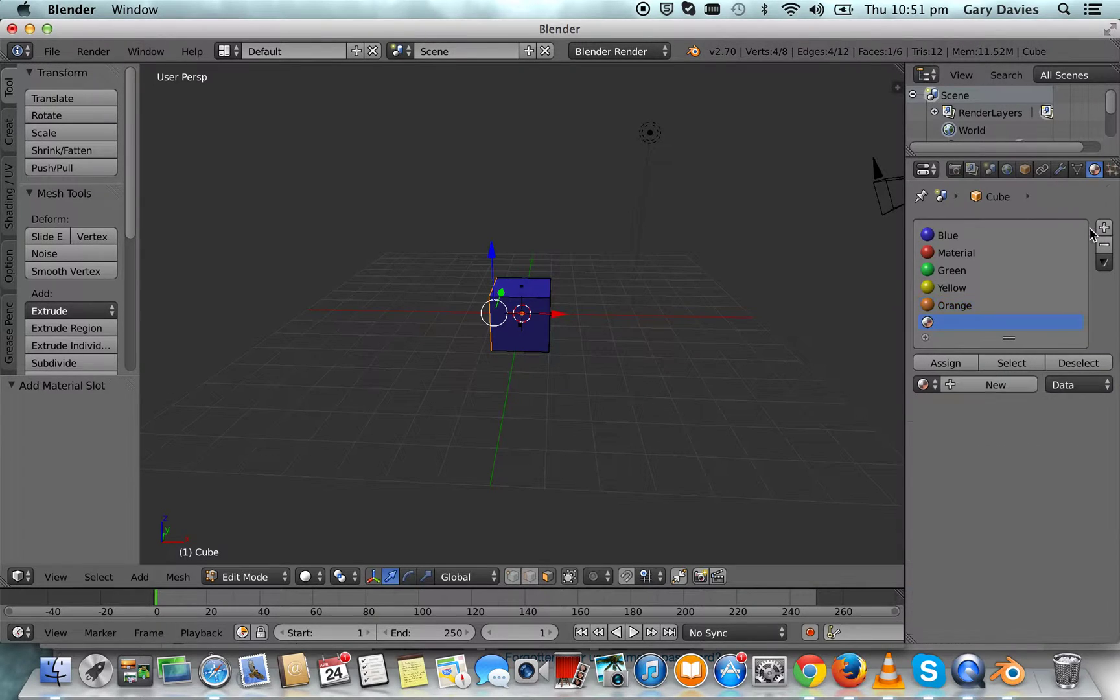
click(990, 385)
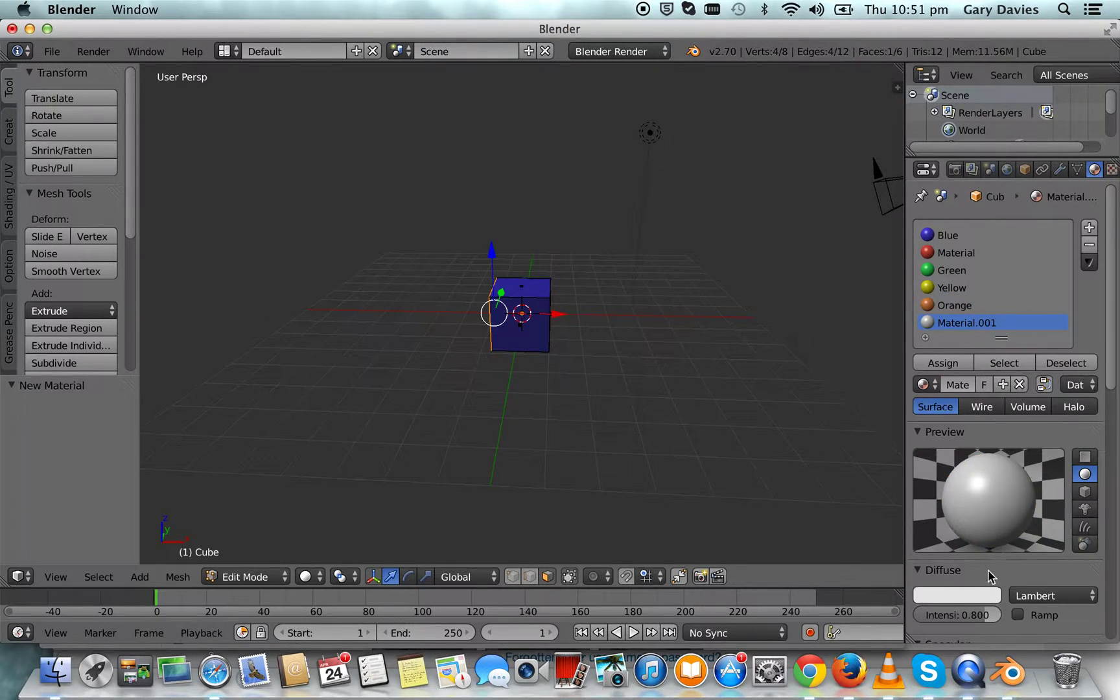
click(984, 597)
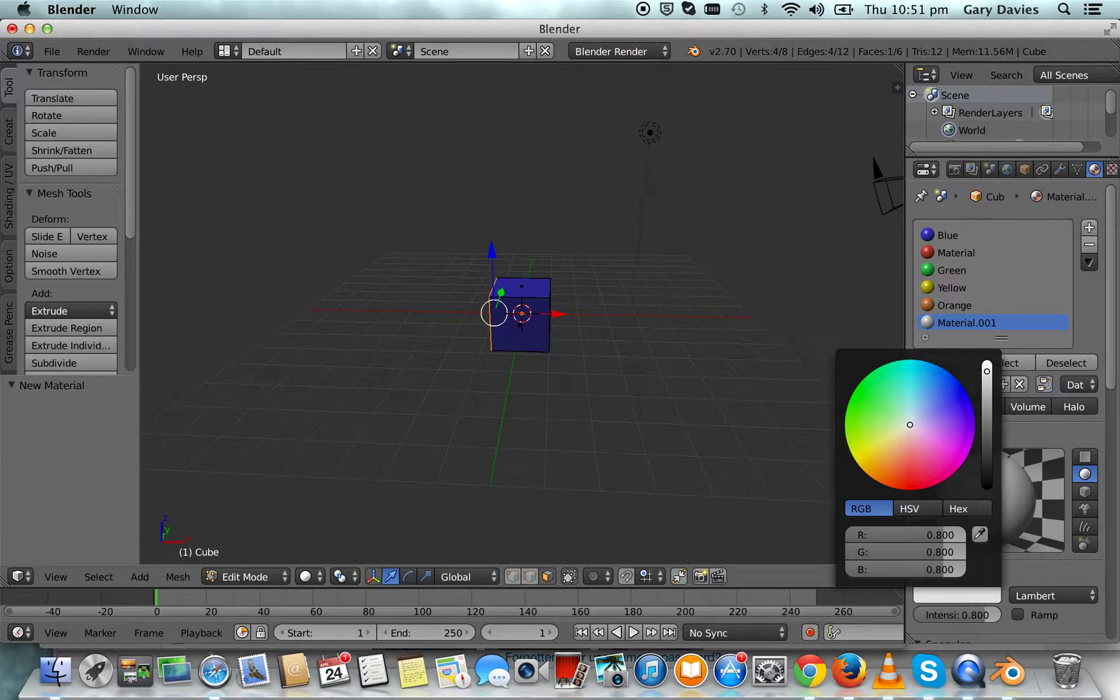
click(954, 465)
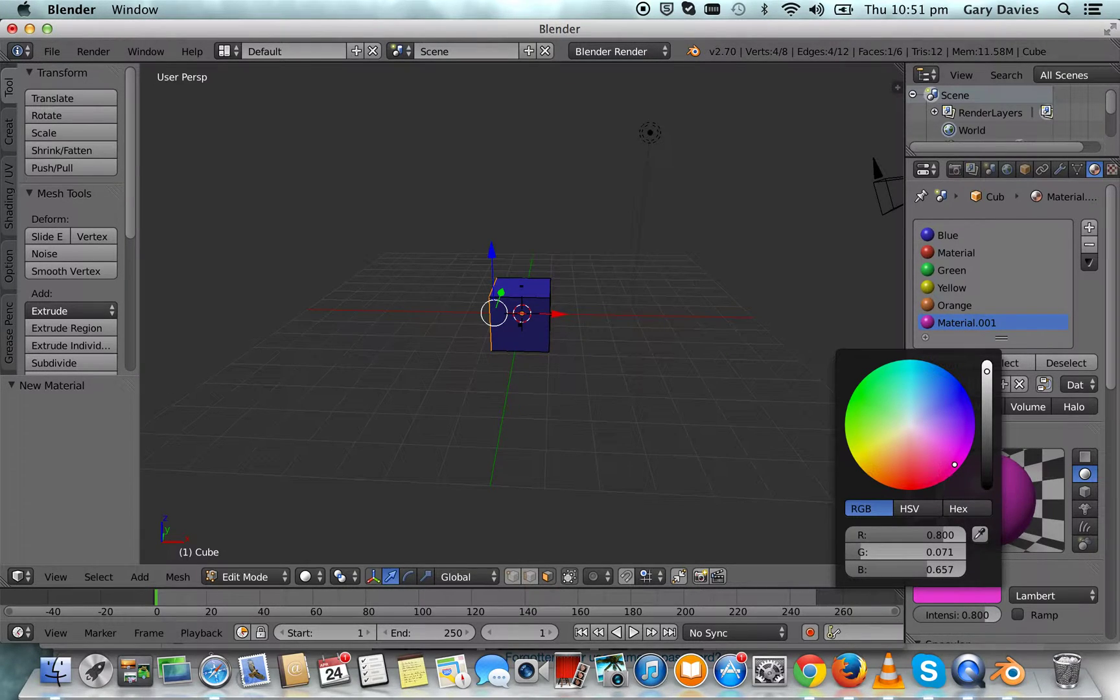
drag(958, 464, 971, 446)
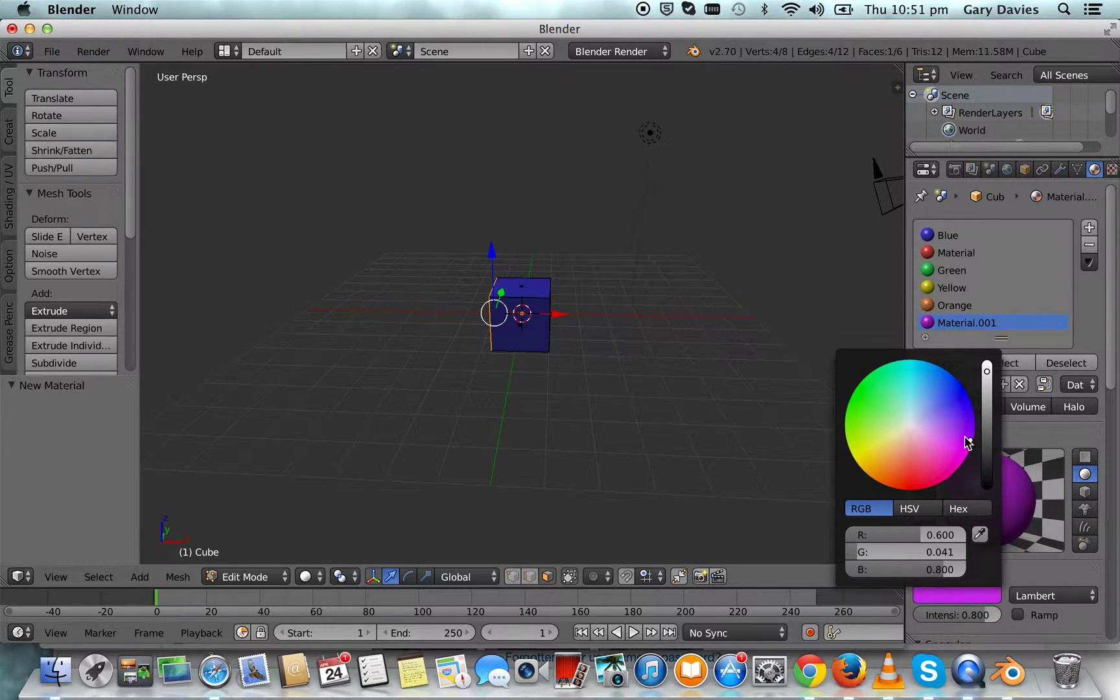
drag(968, 443, 970, 429)
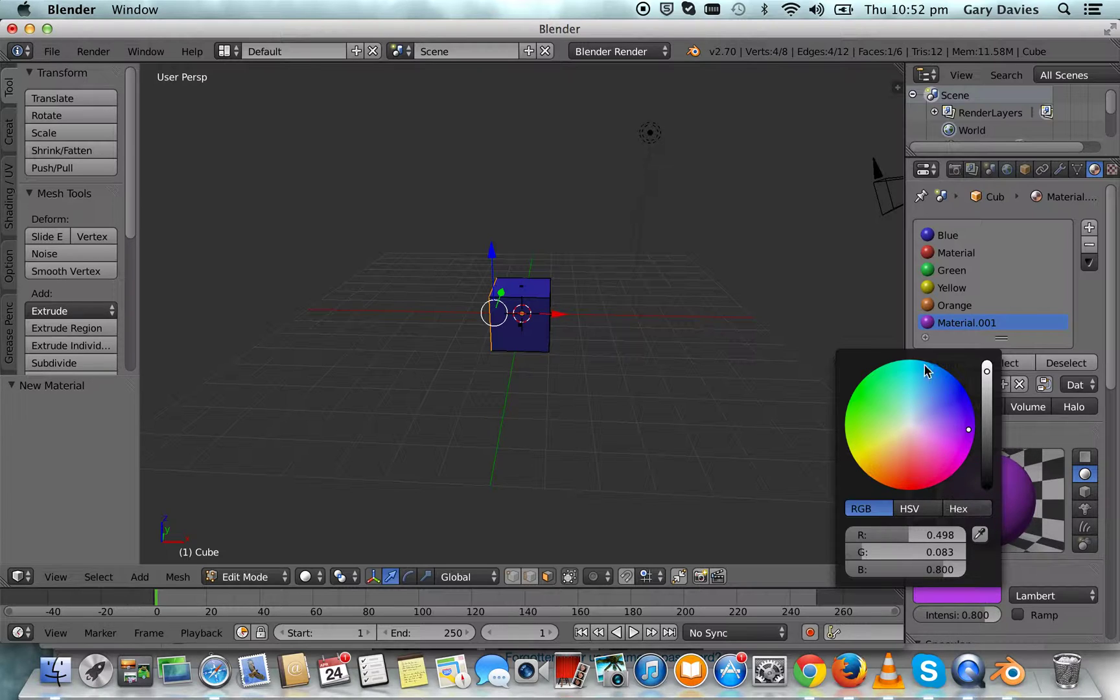
double_click(954, 324)
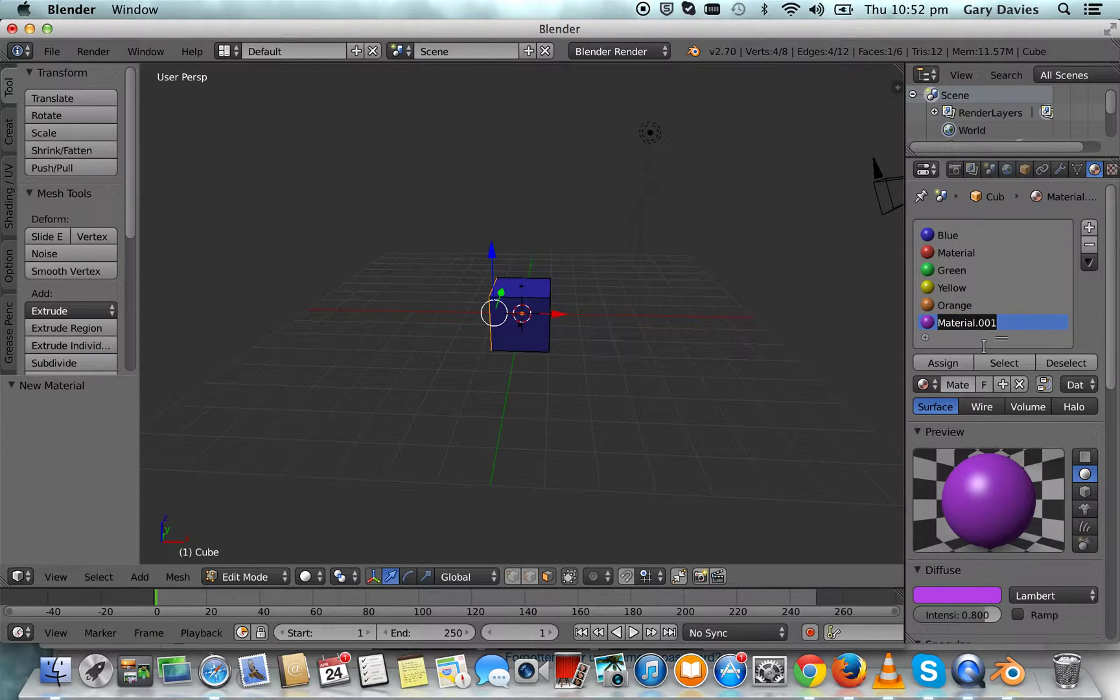
text(Purple)
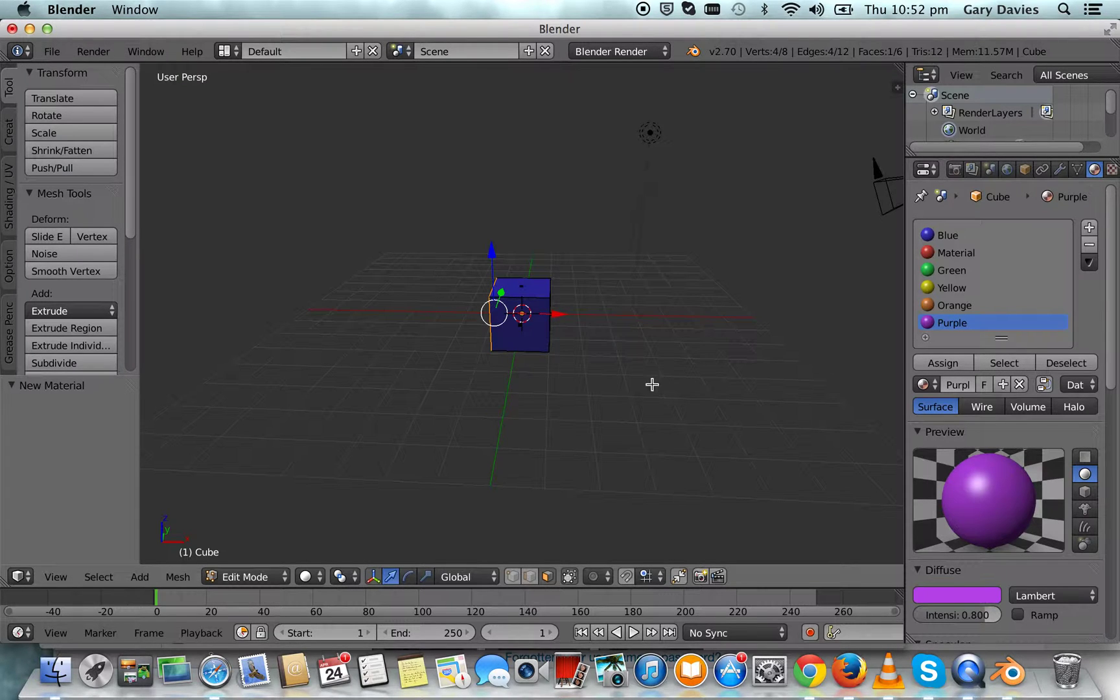
- Assign Purple to the cube's front face, then deselect all faces
right_click(547, 340)
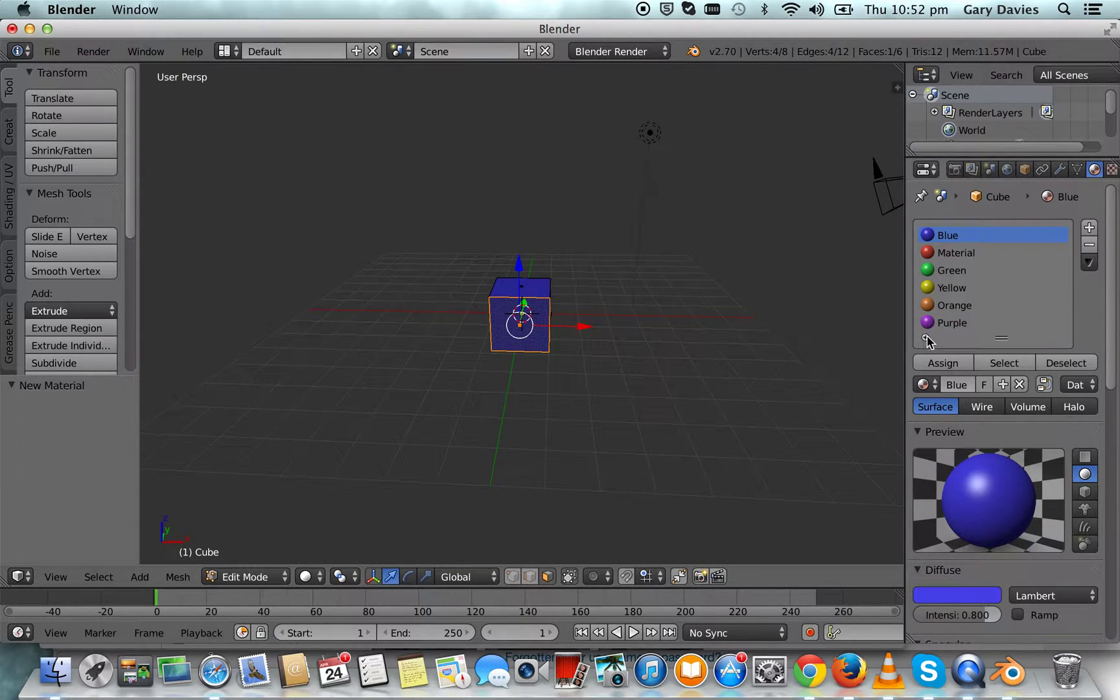
click(952, 323)
click(943, 362)
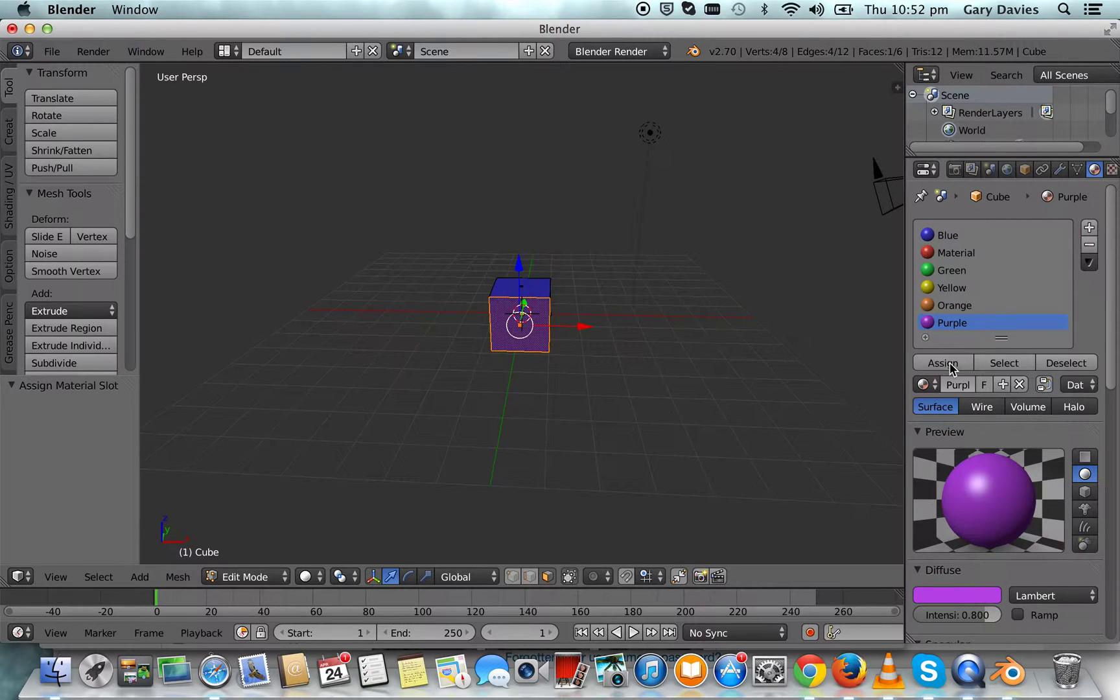
mouse_move(715, 395)
middle_down()
mouse_move(587, 404)
mouse_move(550, 358)
mouse_move(580, 307)
mouse_move(589, 414)
mouse_move(461, 393)
mouse_move(512, 346)
mouse_move(525, 391)
mouse_move(503, 388)
mouse_move(470, 412)
mouse_move(517, 396)
middle_up()
key(a)
mouse_move(611, 385)
middle_down()
mouse_move(485, 381)
mouse_move(458, 326)
mouse_move(535, 376)
mouse_move(640, 380)
mouse_move(543, 363)
middle_up()
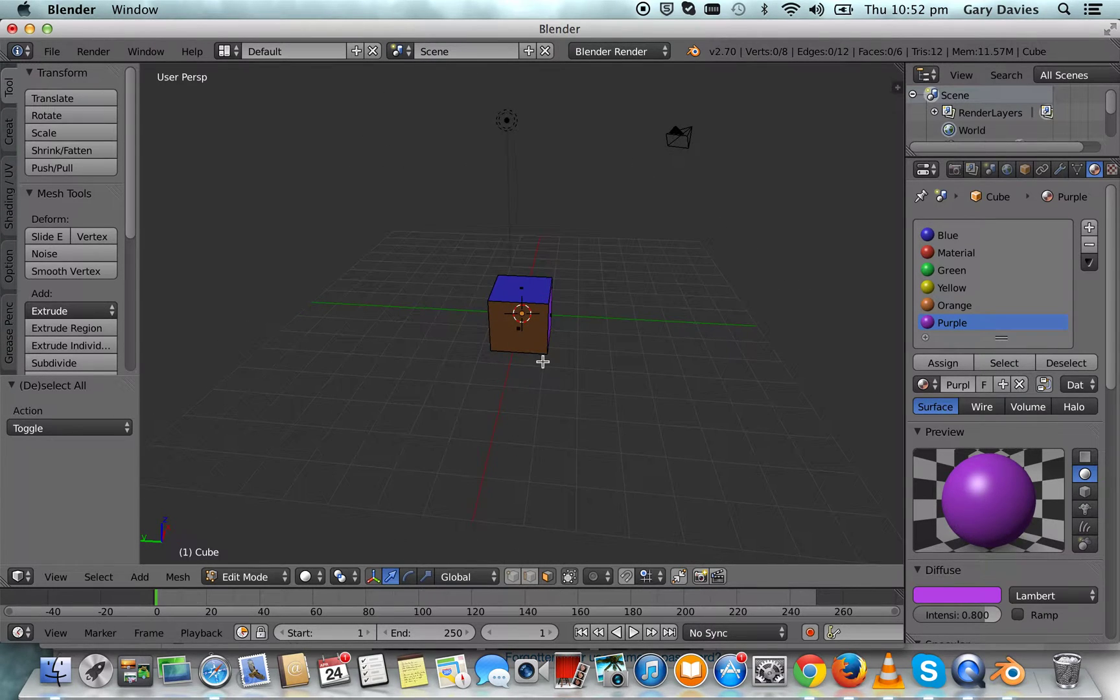
- Reload the start-up file via File > New to restore the default grey cube scene
click(52, 51)
click(52, 73)
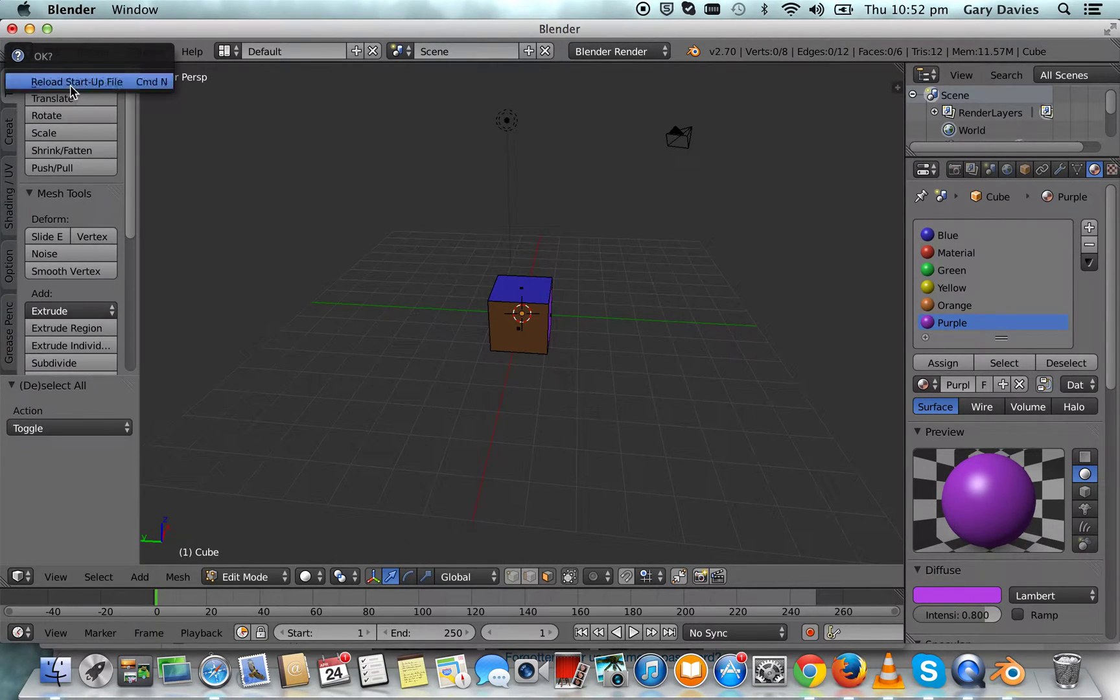
click(76, 83)
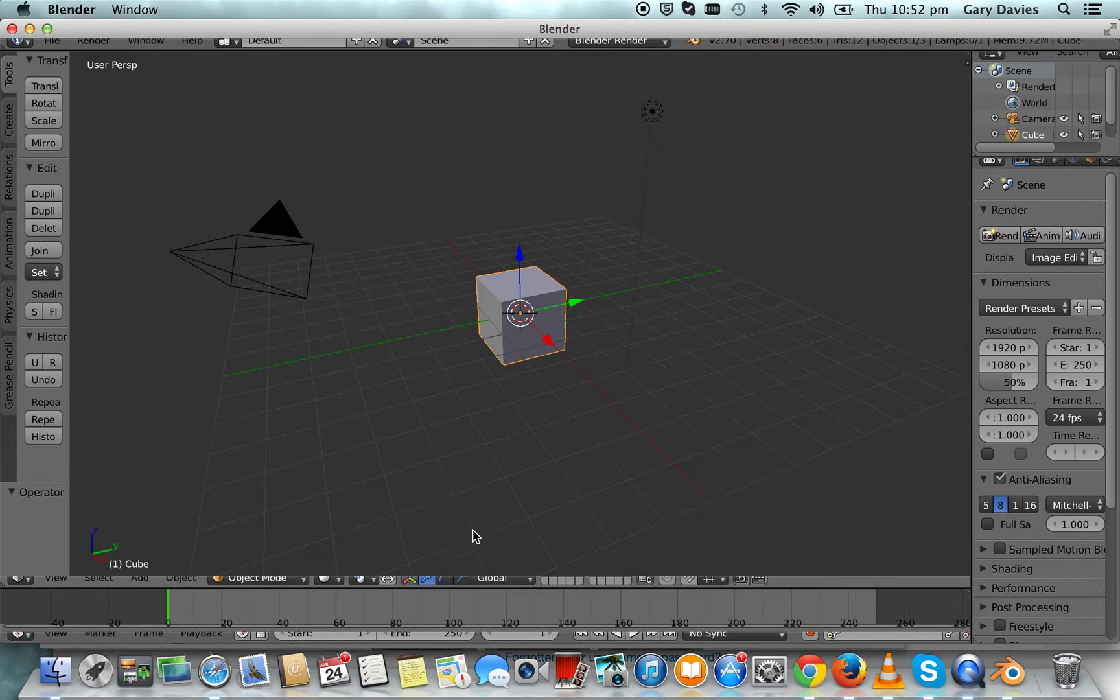